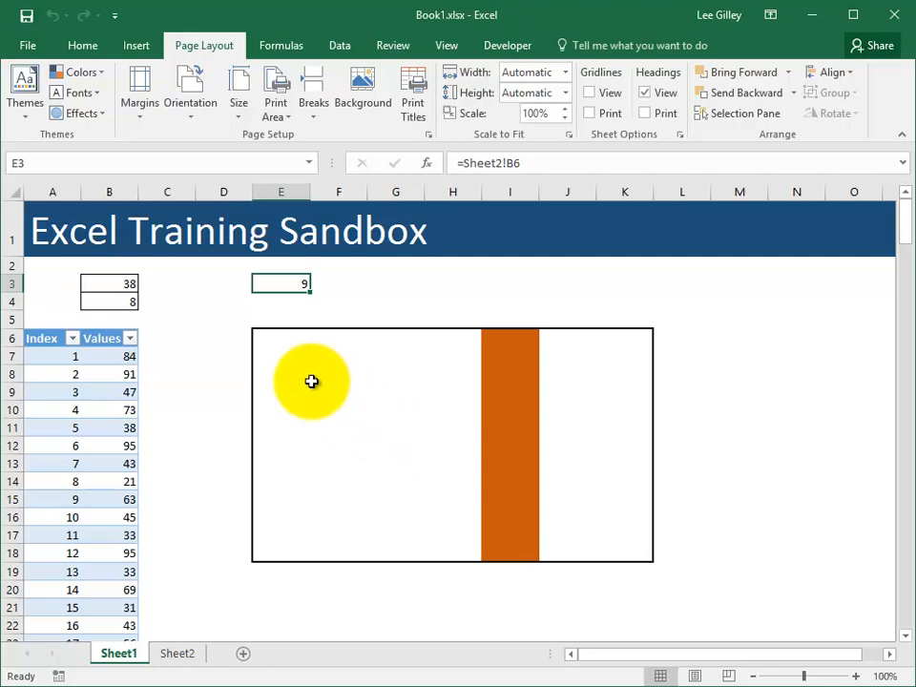
Examine how far the Index/Values table and the bordered box extend on Sheet1.
{"action": "scroll", "coordinate": [311, 380], "scroll_direction": "down", "scroll_amount": 6}
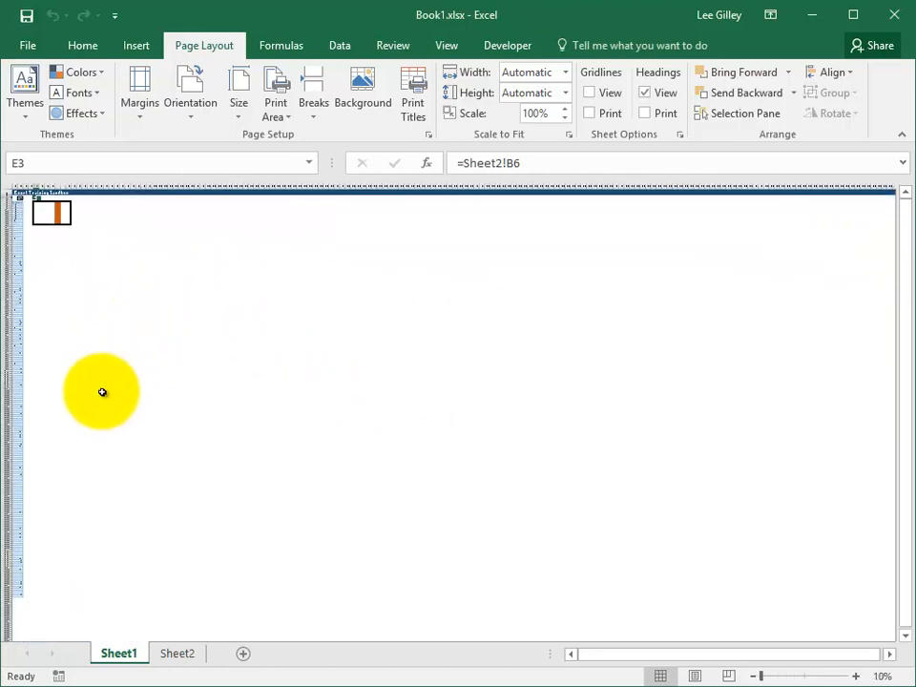
{"action": "left_click_drag", "start_coordinate": [17, 593], "coordinate": [17, 202]}
{"action": "left_click", "coordinate": [70, 207]}
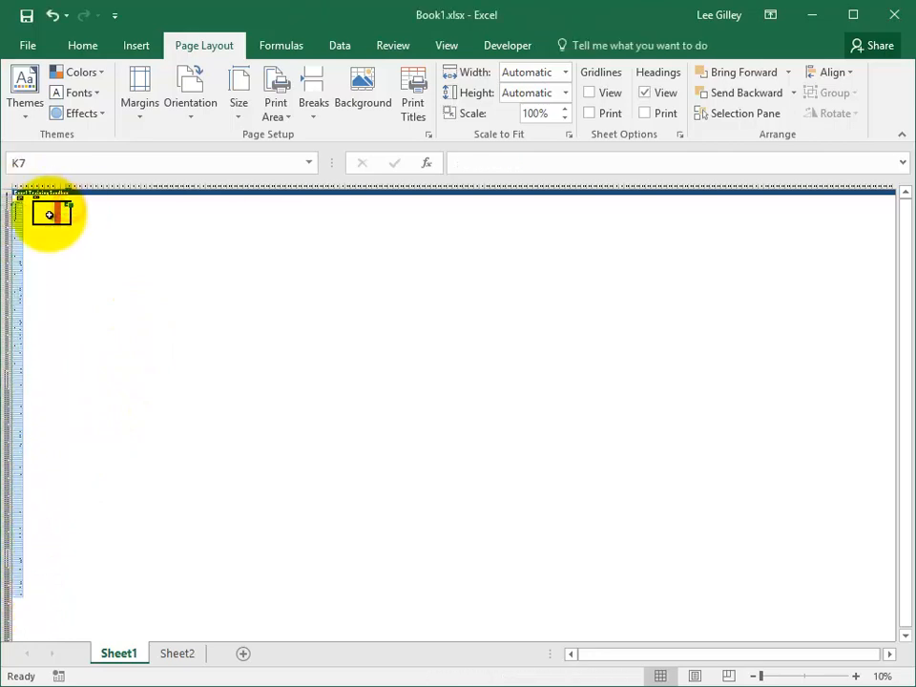
{"action": "scroll", "coordinate": [29, 231], "scroll_direction": "up", "scroll_amount": 3}
{"action": "scroll", "coordinate": [114, 332], "scroll_direction": "up", "scroll_amount": 1}
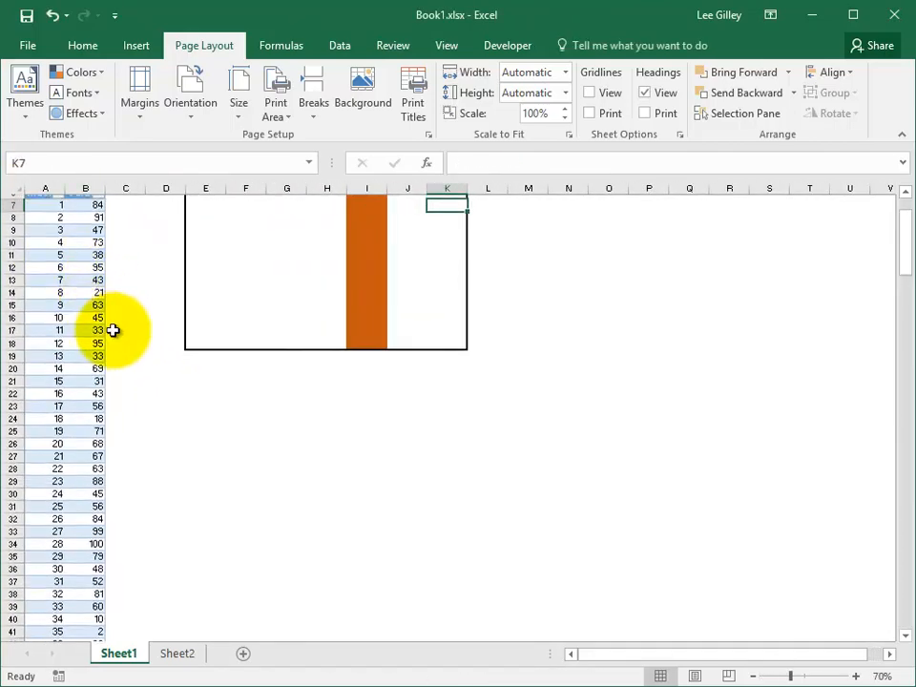
{"action": "scroll", "coordinate": [218, 351], "scroll_direction": "up", "scroll_amount": 2}
Open the print preview from Page Setup, review all pages of Sheet1, and return to the worksheet.
{"action": "left_click", "coordinate": [429, 137]}
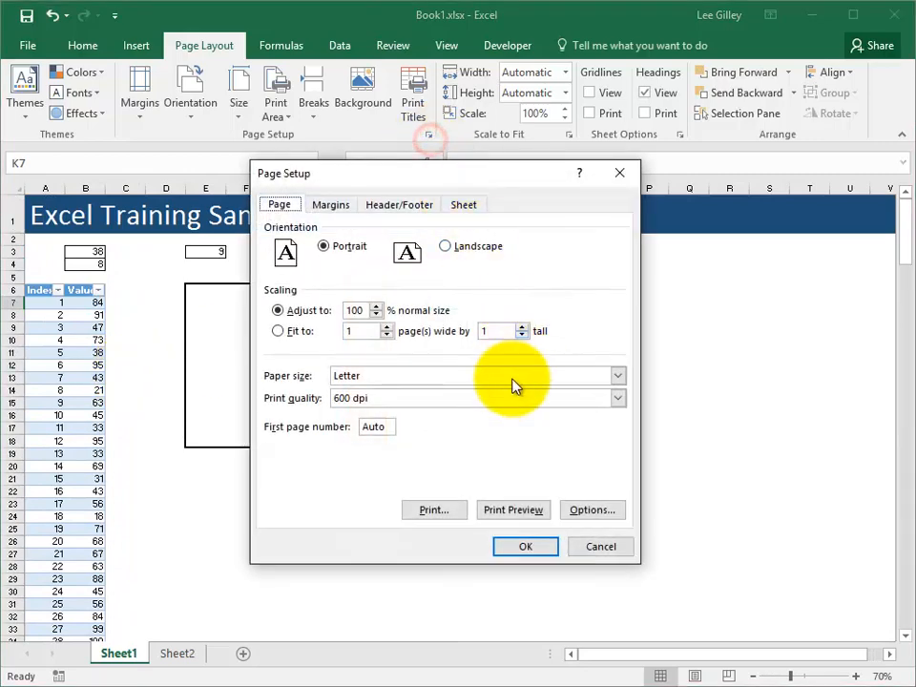
{"action": "left_click", "coordinate": [513, 511]}
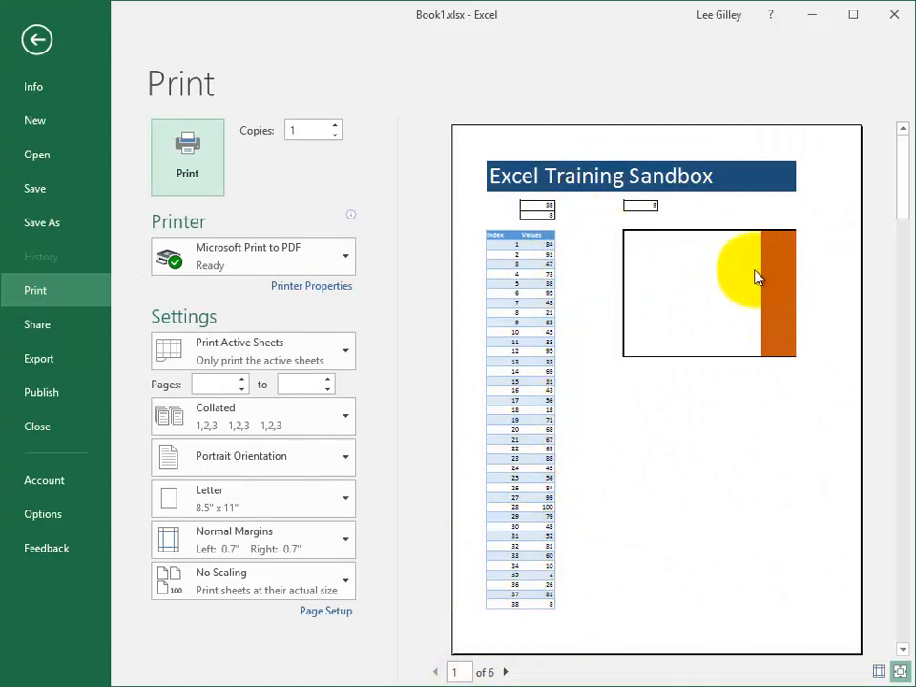
{"action": "scroll", "coordinate": [736, 290], "scroll_direction": "down", "scroll_amount": 3}
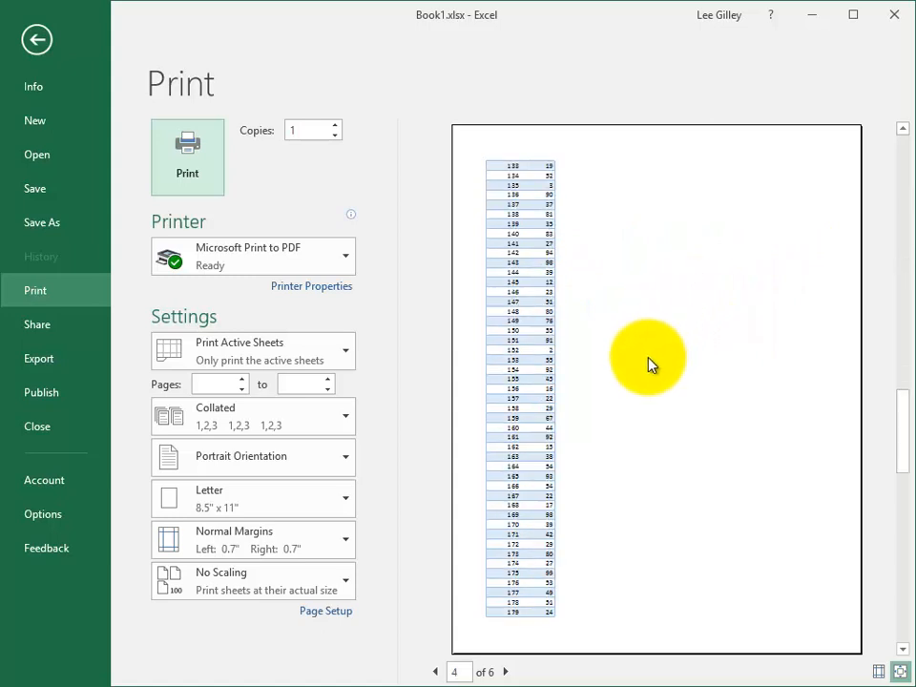
{"action": "scroll", "coordinate": [648, 363], "scroll_direction": "down", "scroll_amount": 2}
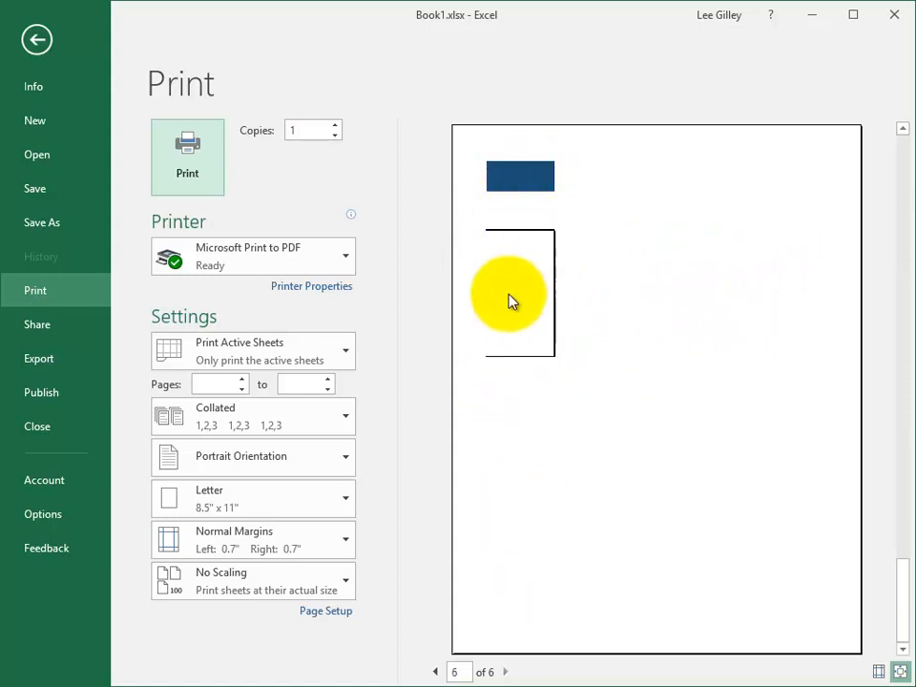
{"action": "left_click", "coordinate": [45, 42]}
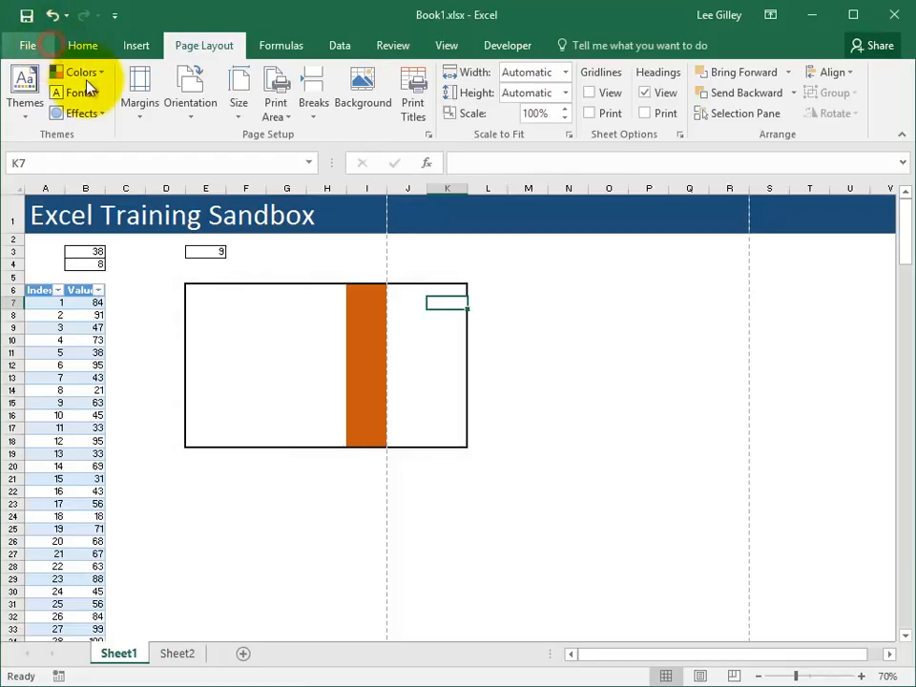
Show the sheet in Page Break Preview and move the vertical page break to between columns G and H.
{"action": "left_click", "coordinate": [734, 676]}
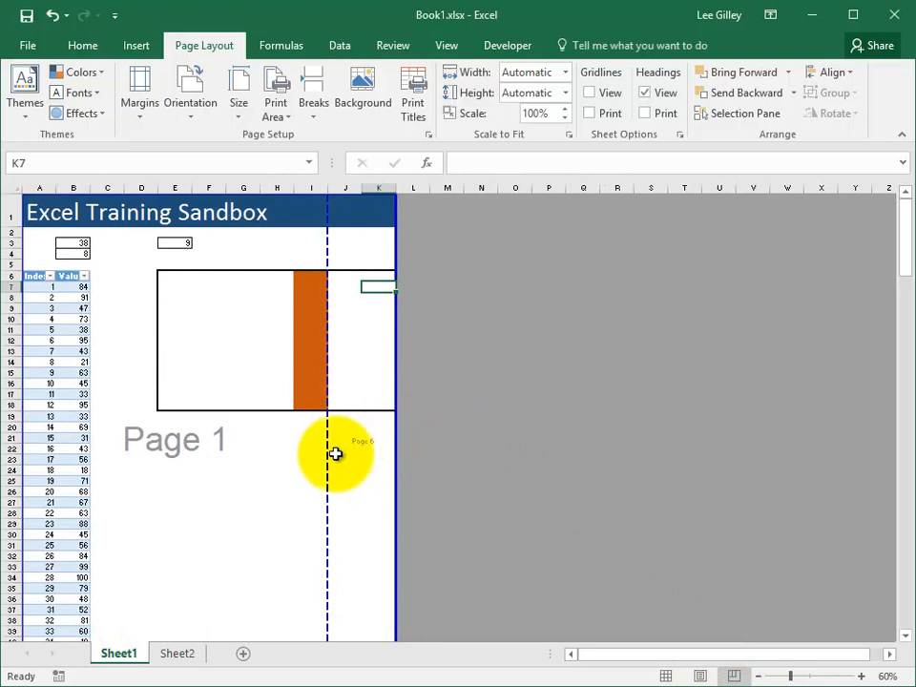
{"action": "left_click_drag", "start_coordinate": [324, 442], "coordinate": [277, 431]}
{"action": "left_click", "coordinate": [144, 447]}
{"action": "scroll", "coordinate": [143, 420], "scroll_direction": "down", "scroll_amount": 9}
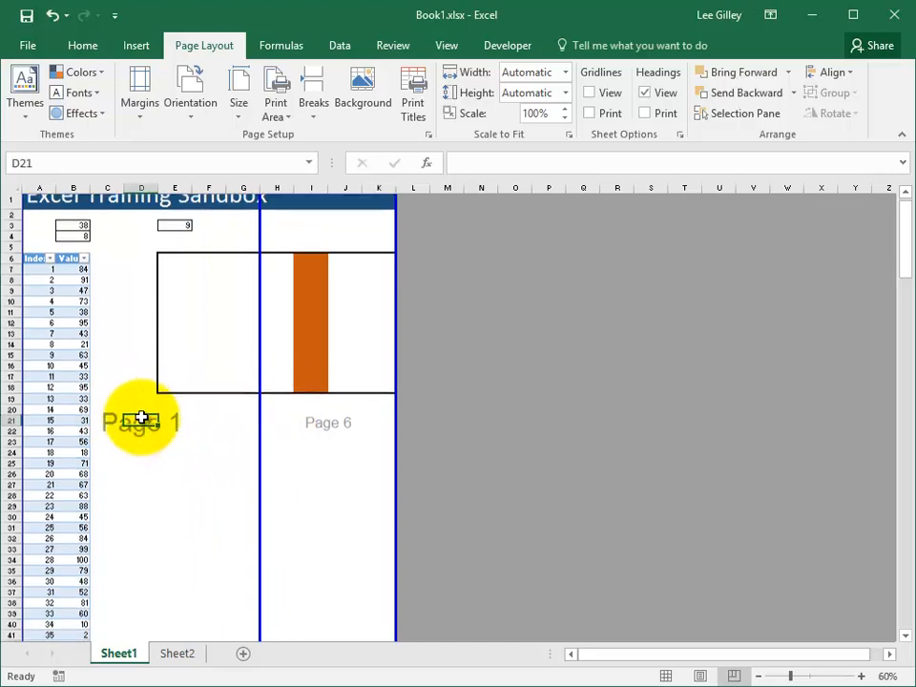
{"action": "scroll", "coordinate": [149, 524], "scroll_direction": "up", "scroll_amount": 8}
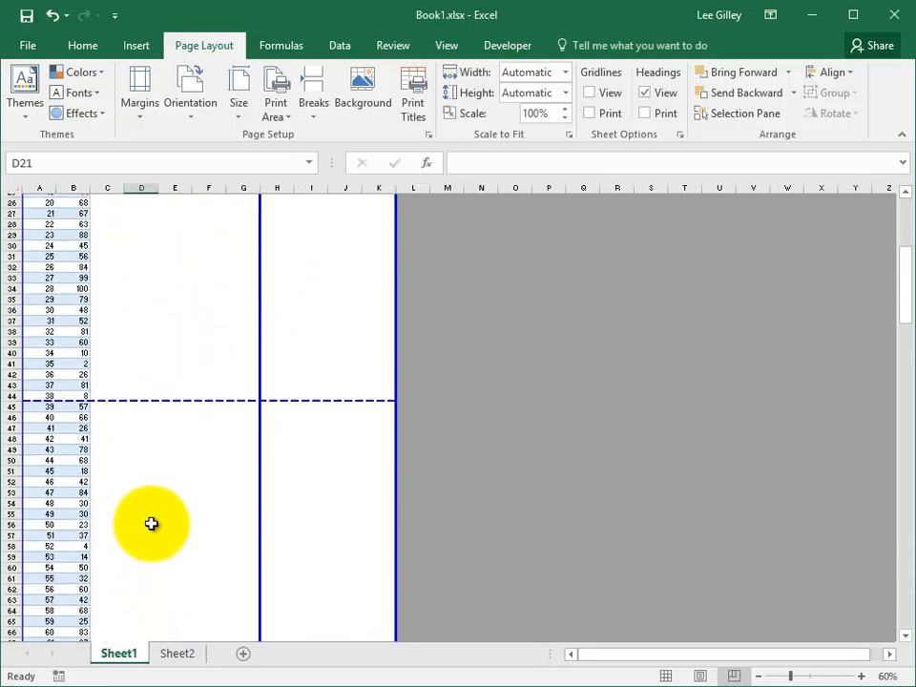
{"action": "left_click", "coordinate": [346, 391]}
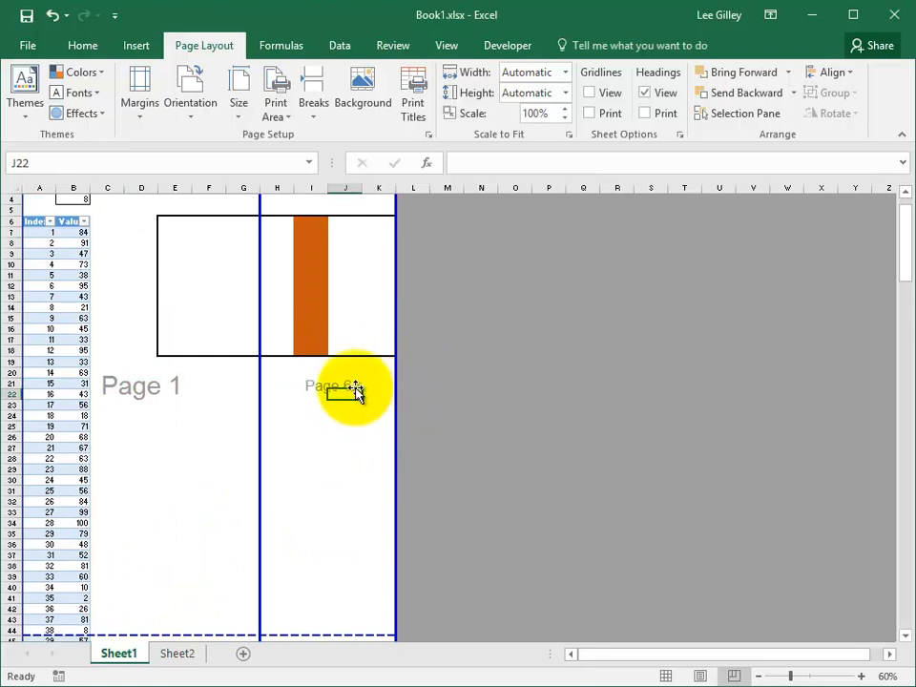
{"action": "scroll", "coordinate": [325, 390], "scroll_direction": "up", "scroll_amount": 1}
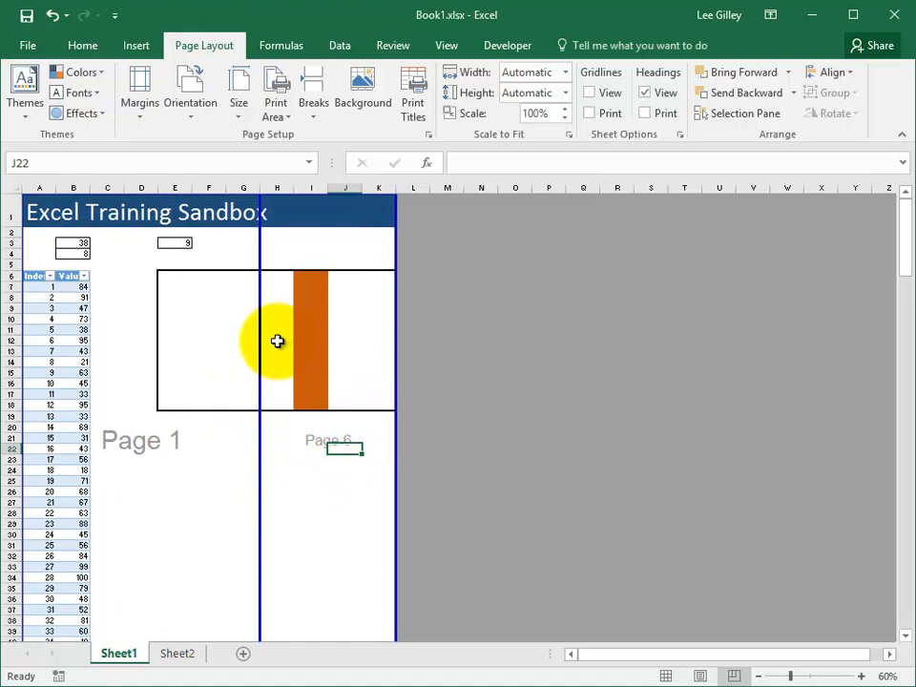
Set the print area to two selections: the entire Index/Values table and the range A1:K18.
{"action": "left_click", "coordinate": [69, 349]}
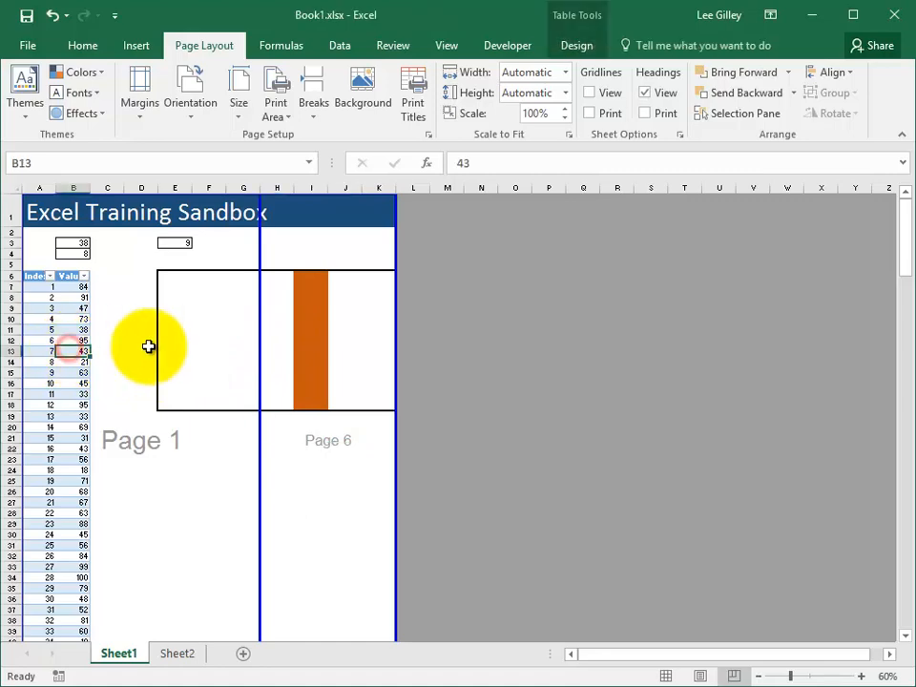
{"action": "key", "text": "ctrl+a"}
{"action": "scroll", "coordinate": [148, 349], "scroll_direction": "down", "scroll_amount": 8}
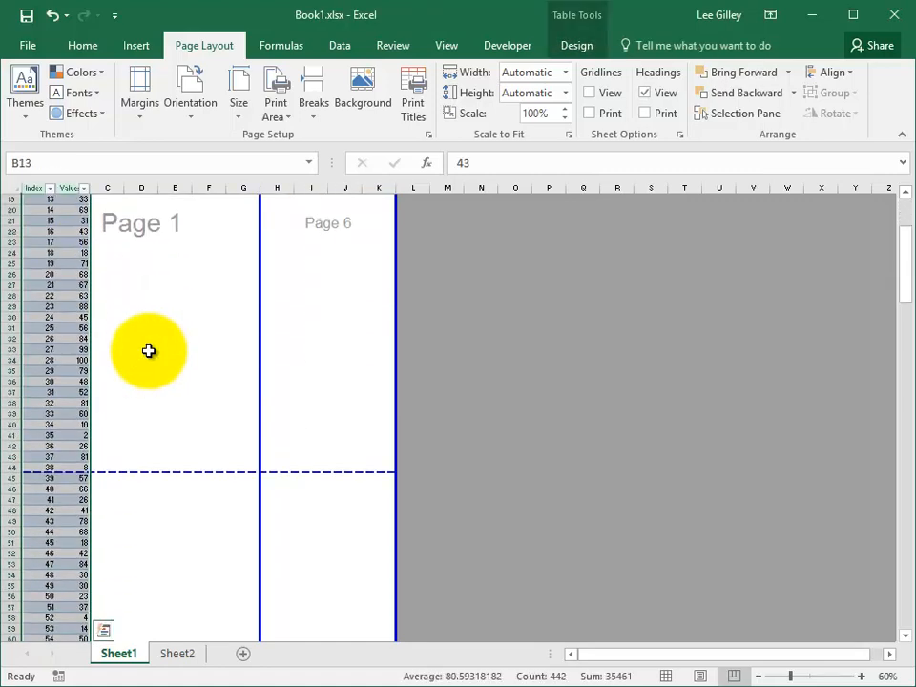
{"action": "scroll", "coordinate": [149, 353], "scroll_direction": "up", "scroll_amount": 7}
{"action": "scroll", "coordinate": [144, 395], "scroll_direction": "up", "scroll_amount": 1}
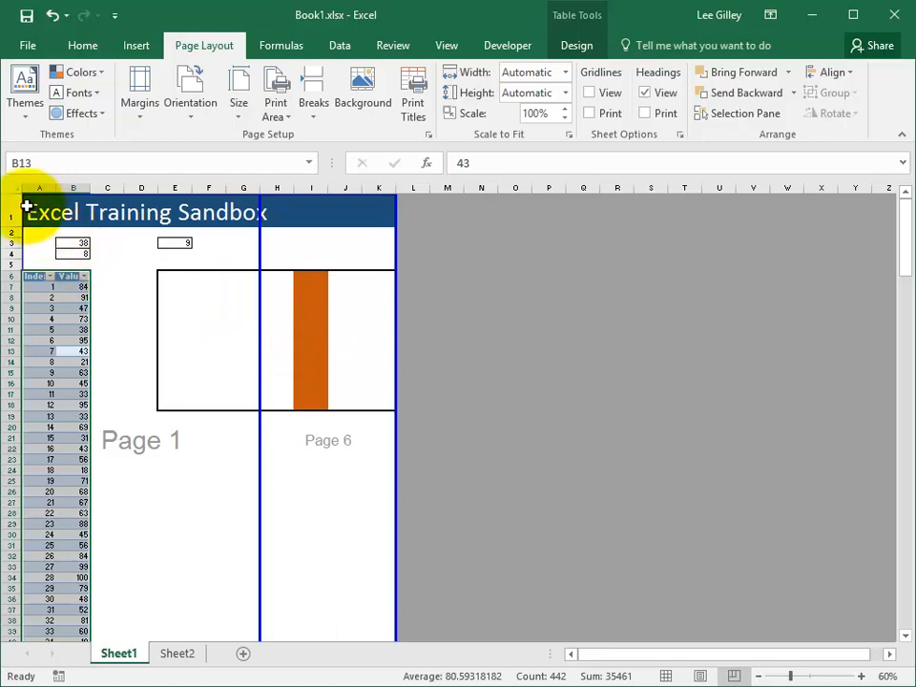
{"action": "mouse_move", "coordinate": [25, 204]}
{"action": "left_mouse_down"}
{"action": "mouse_move", "coordinate": [61, 235]}
{"action": "mouse_move", "coordinate": [211, 304]}
{"action": "mouse_move", "coordinate": [380, 404]}
{"action": "left_mouse_up"}
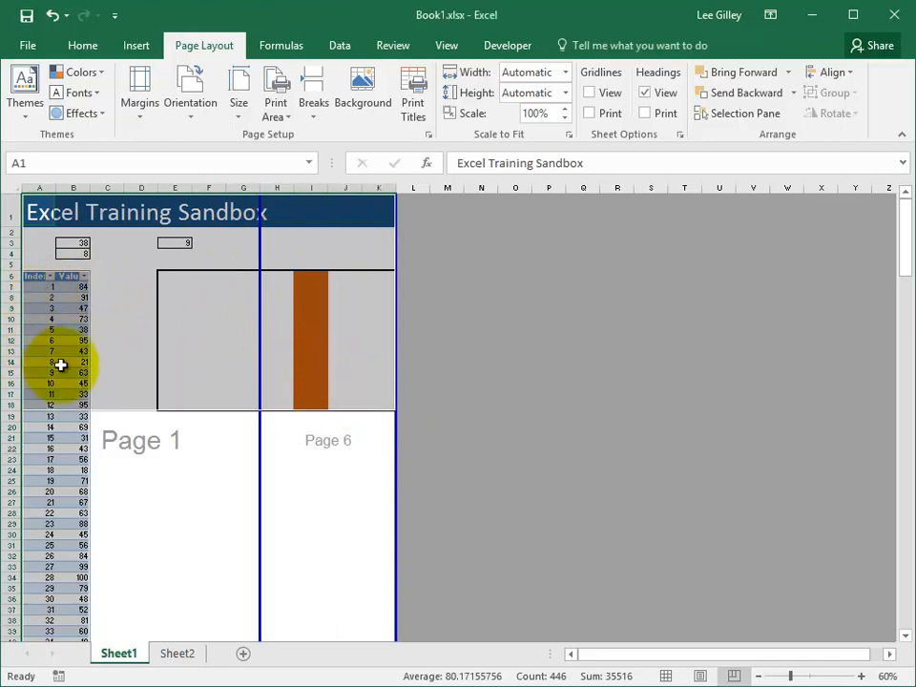
{"action": "left_click", "coordinate": [287, 123]}
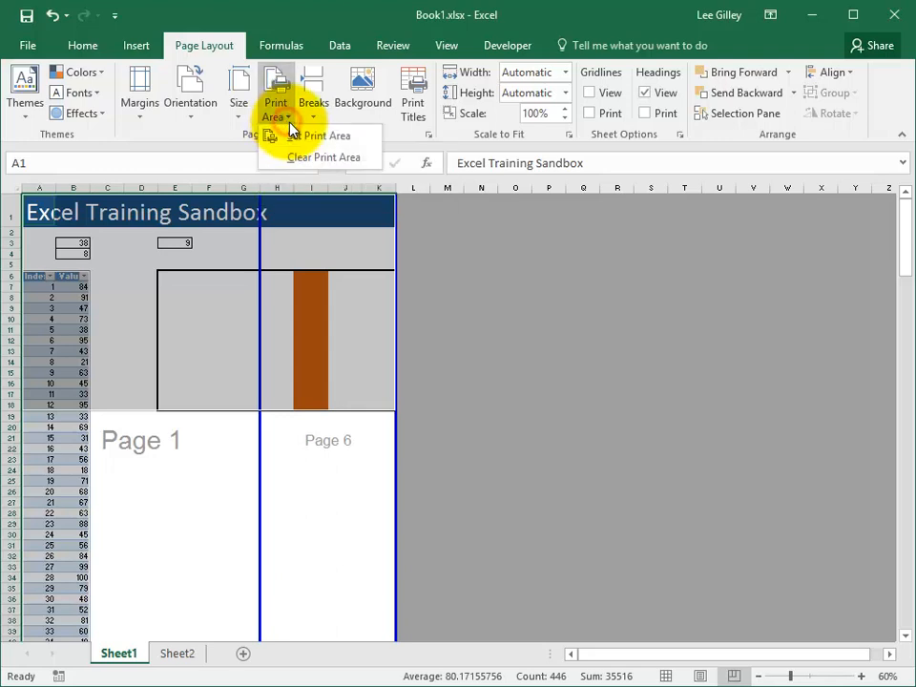
{"action": "left_click", "coordinate": [325, 136]}
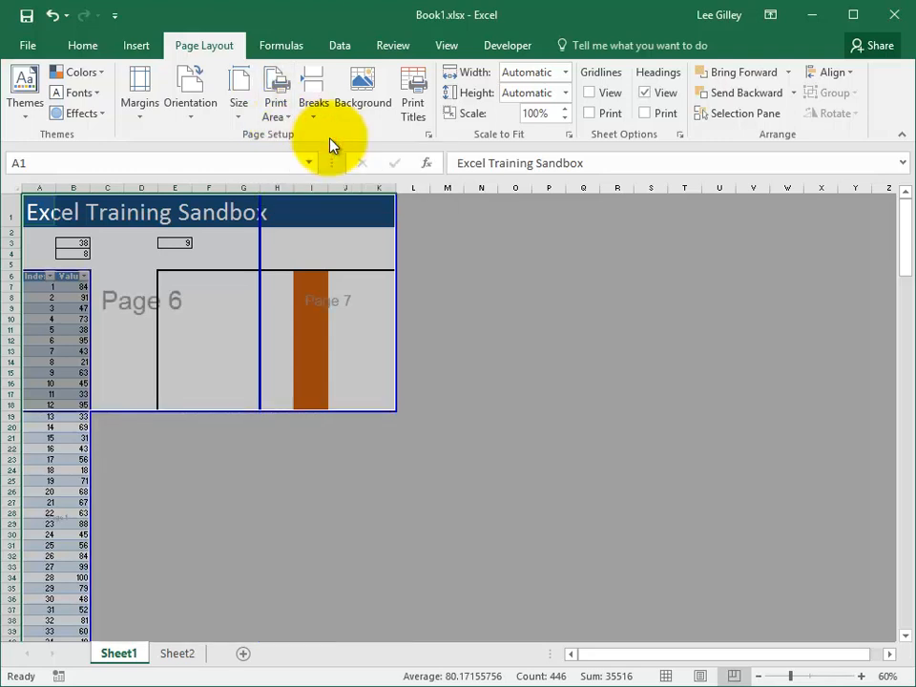
Examine which cells the pages of the new print area cover, including the table and the A1:K18 block.
{"action": "left_click", "coordinate": [191, 314]}
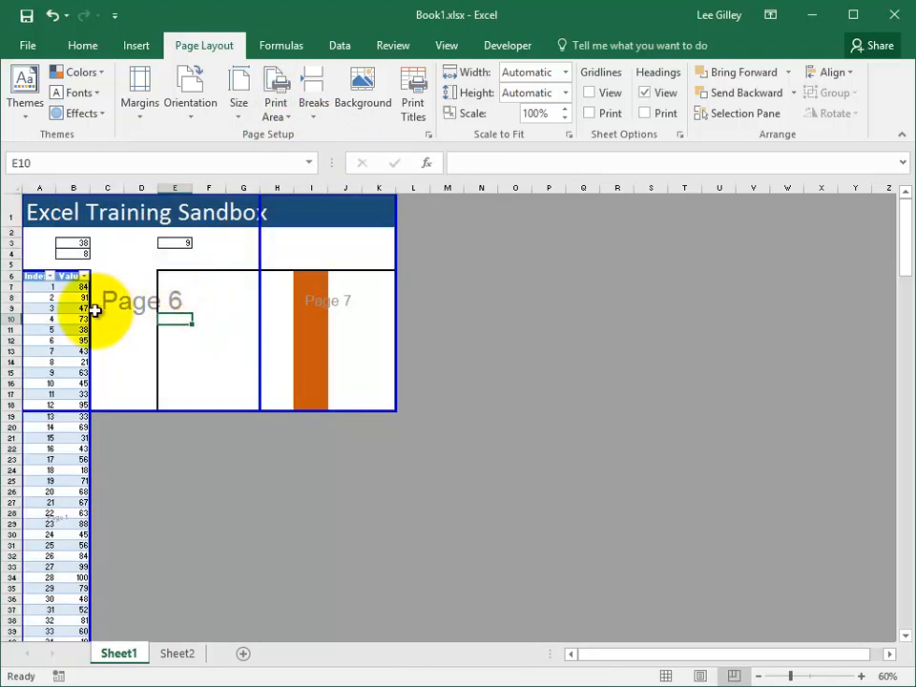
{"action": "scroll", "coordinate": [60, 460], "scroll_direction": "down", "scroll_amount": 1}
{"action": "scroll", "coordinate": [60, 472], "scroll_direction": "up", "scroll_amount": 4}
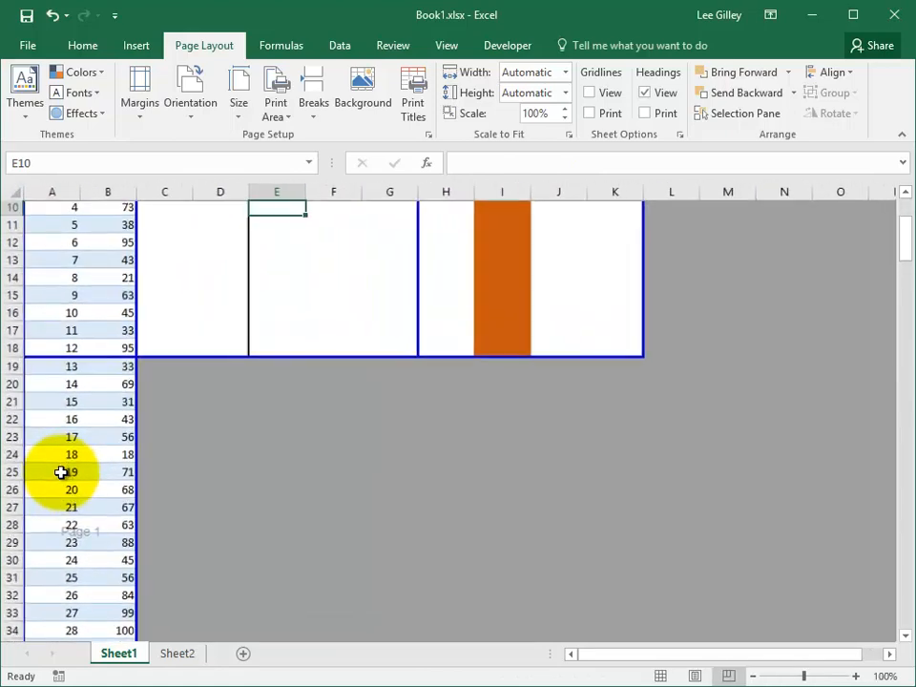
{"action": "scroll", "coordinate": [84, 488], "scroll_direction": "down", "scroll_amount": 4}
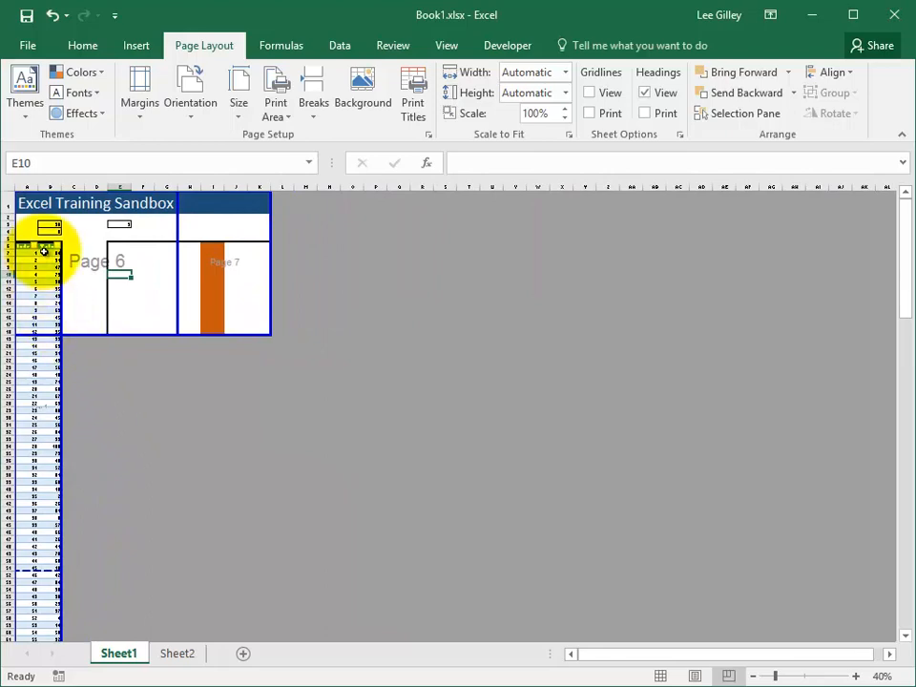
{"action": "left_click_drag", "start_coordinate": [45, 247], "coordinate": [32, 571]}
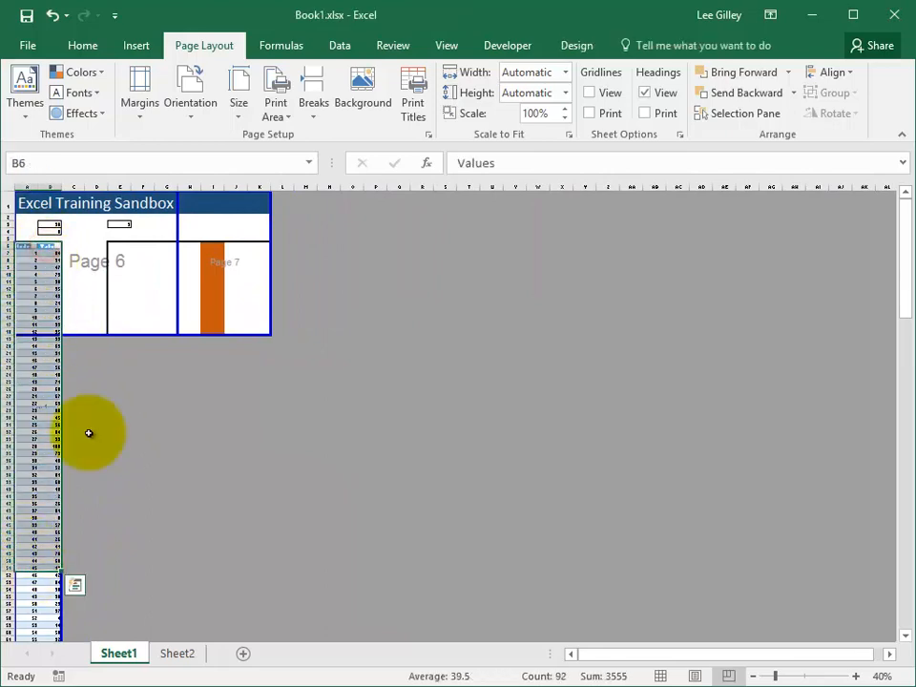
{"action": "left_click", "coordinate": [95, 270]}
{"action": "scroll", "coordinate": [98, 256], "scroll_direction": "up", "scroll_amount": 1, "text": "ctrl"}
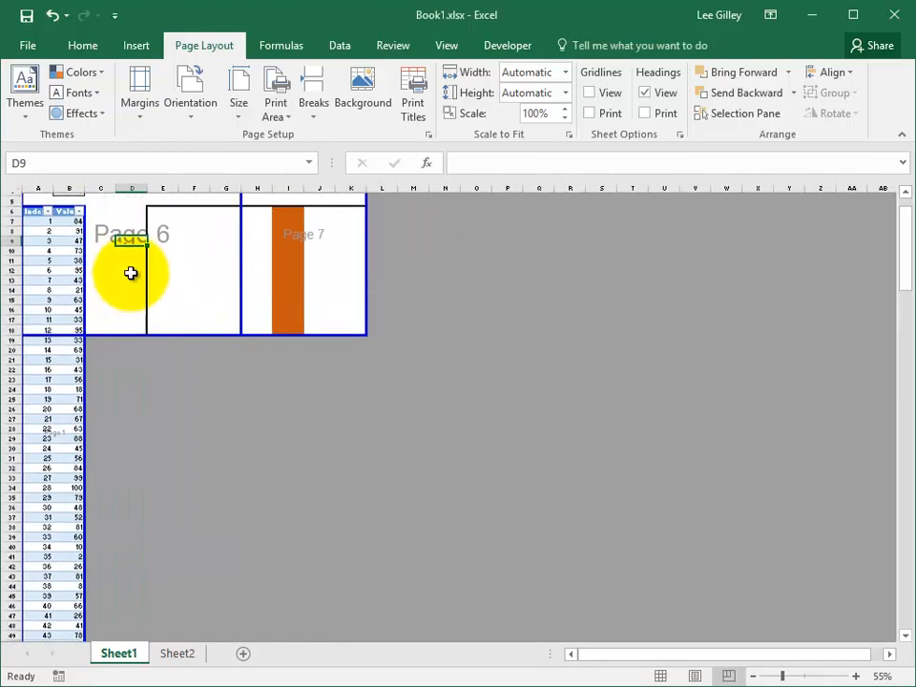
{"action": "left_click_drag", "start_coordinate": [215, 206], "coordinate": [45, 388]}
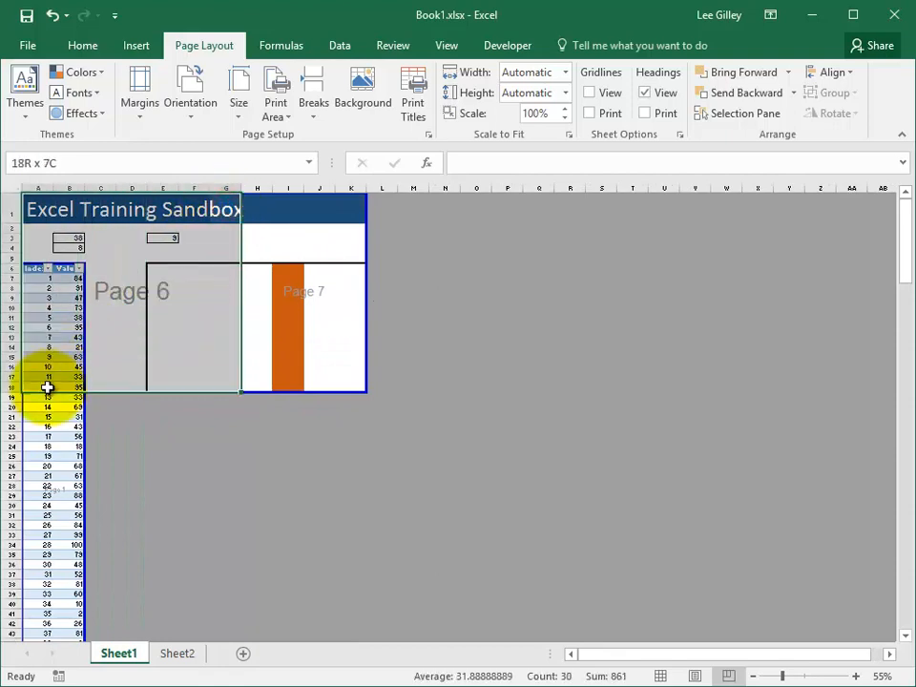
{"action": "left_click", "coordinate": [289, 292]}
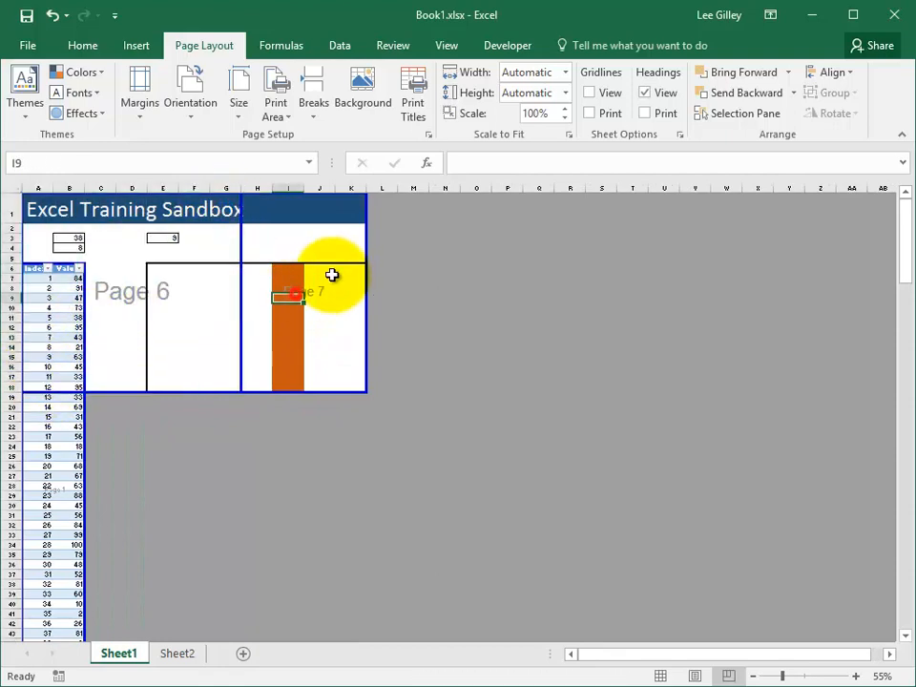
Move the vertical page break between columns G and H out to the far edge of column K.
{"action": "left_click", "coordinate": [291, 247]}
{"action": "left_click", "coordinate": [229, 247]}
{"action": "left_click_drag", "start_coordinate": [240, 236], "coordinate": [367, 235]}
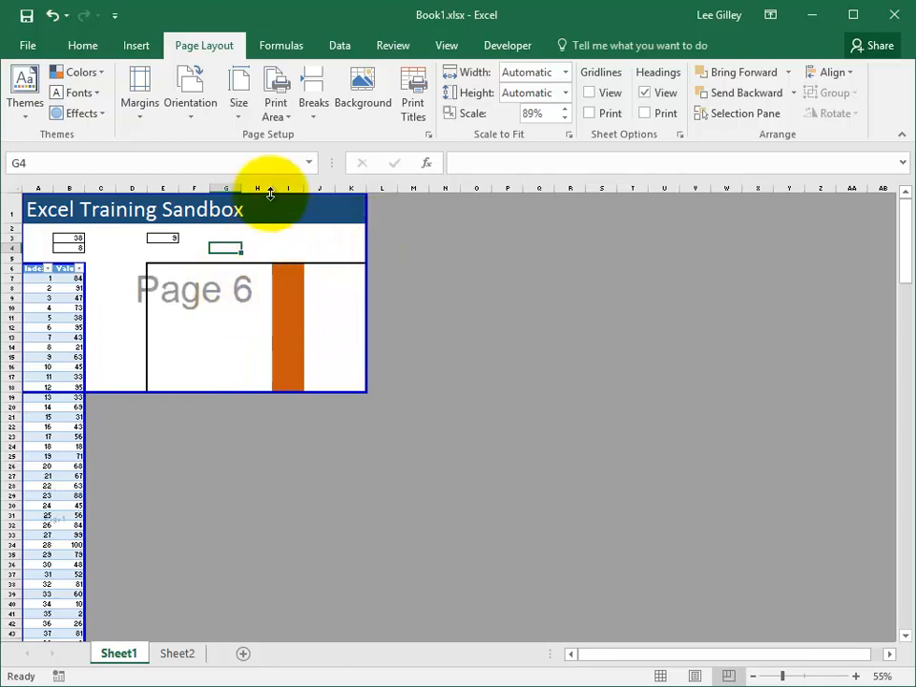
Preview the adjusted print area through Page Setup, review its pages to the last one, and return to the worksheet.
{"action": "left_click", "coordinate": [429, 135]}
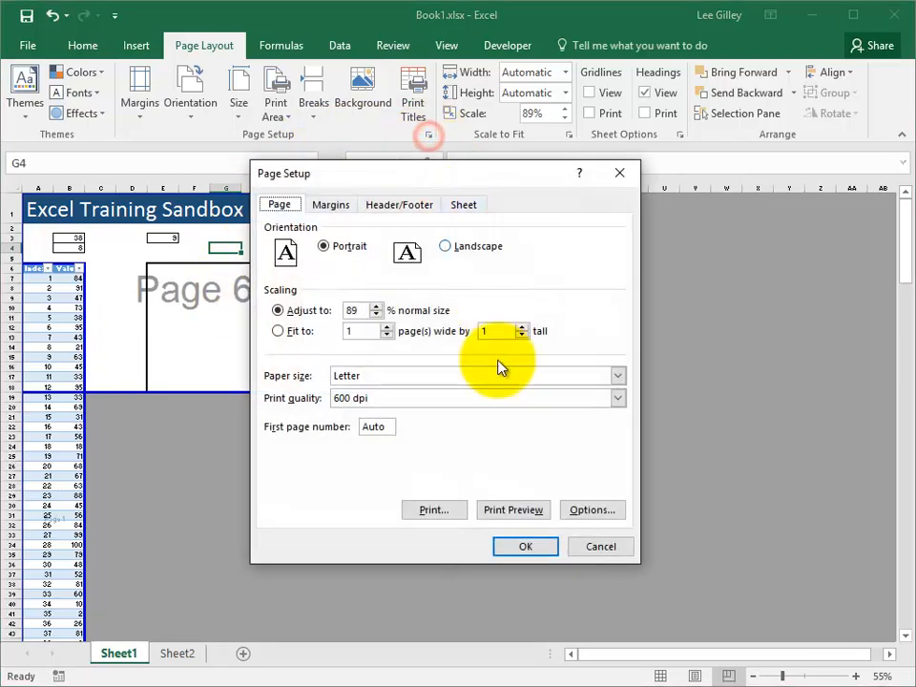
{"action": "left_click", "coordinate": [537, 516]}
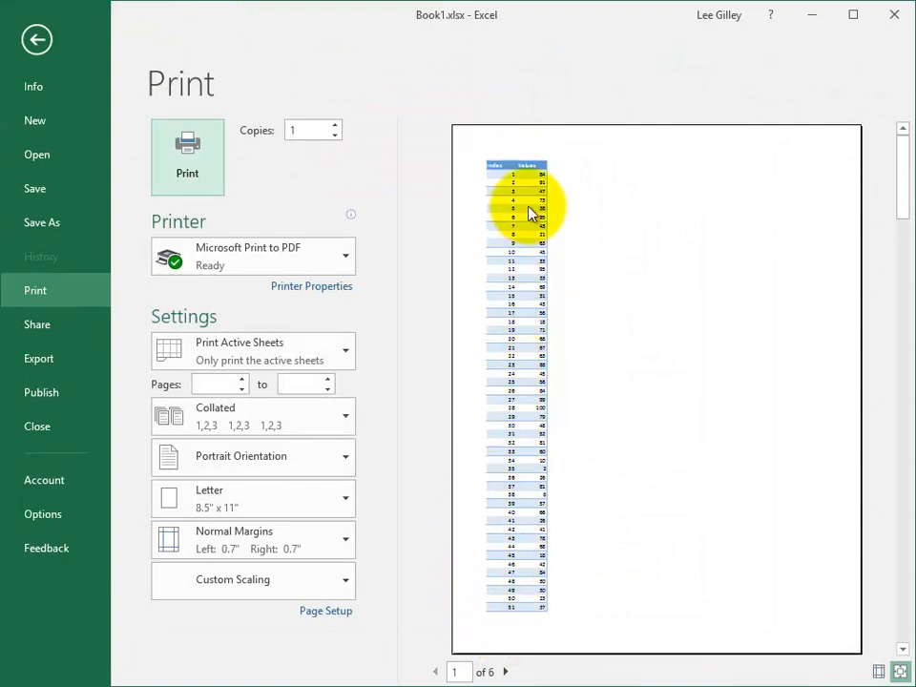
{"action": "scroll", "coordinate": [562, 229], "scroll_direction": "down", "scroll_amount": 3}
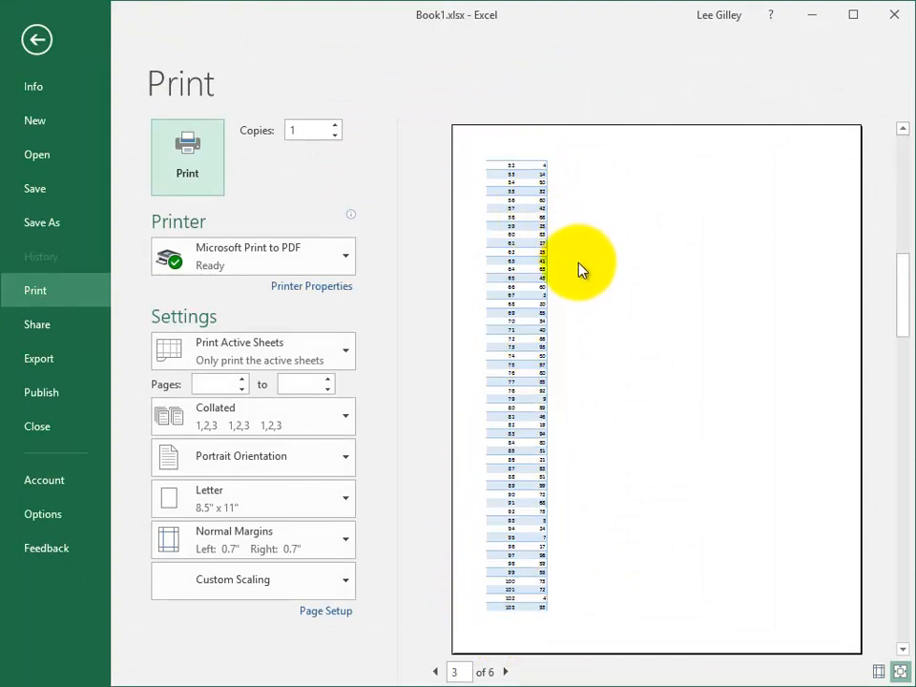
{"action": "scroll", "coordinate": [584, 280], "scroll_direction": "down", "scroll_amount": 2}
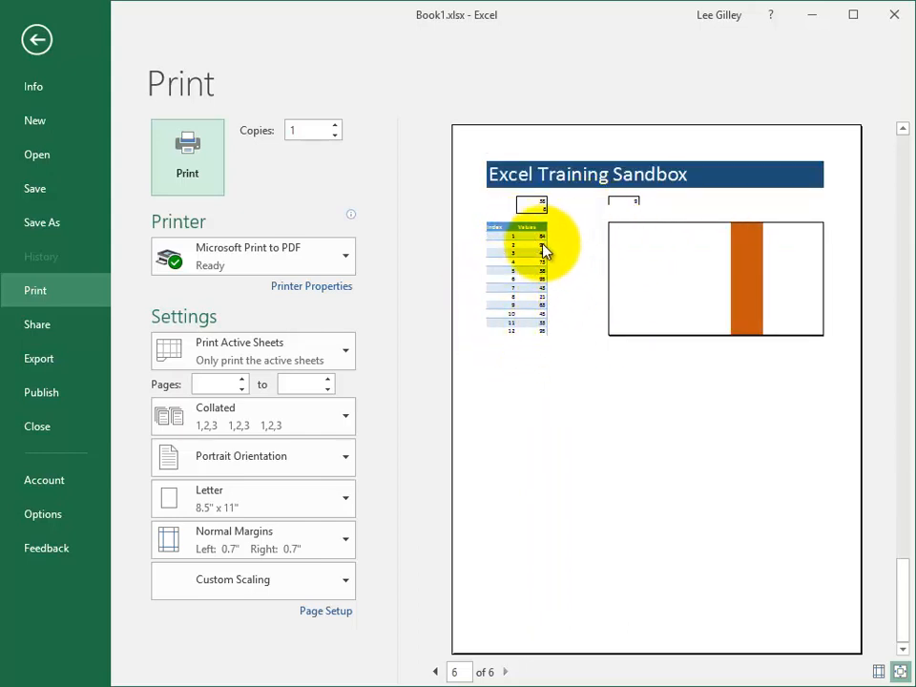
{"action": "left_click", "coordinate": [38, 55]}
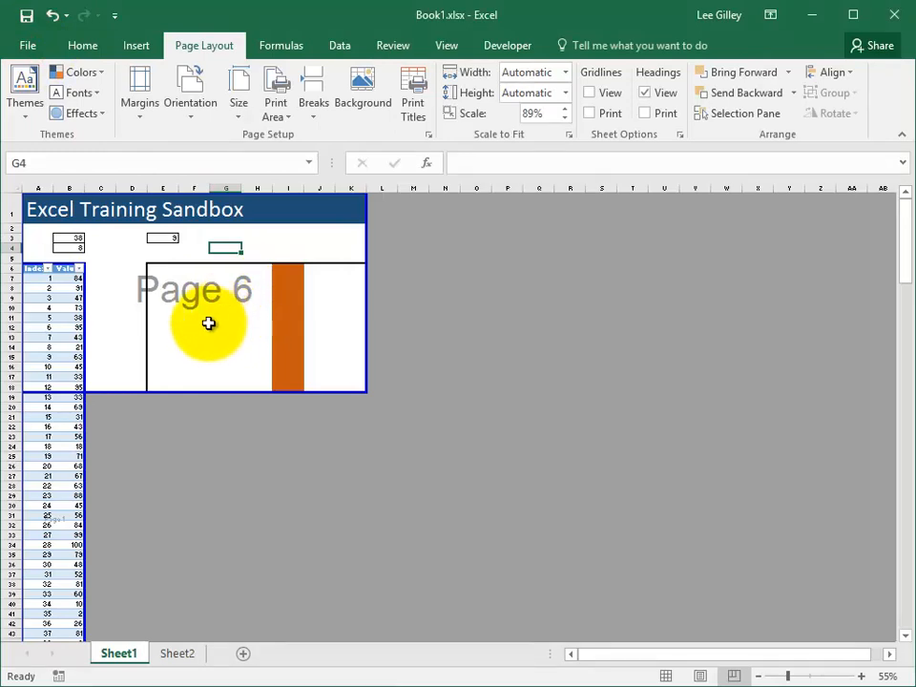
Switch the sheet to Page Layout view and activate its left, centre and right header sections without entering text.
{"action": "left_click", "coordinate": [702, 676]}
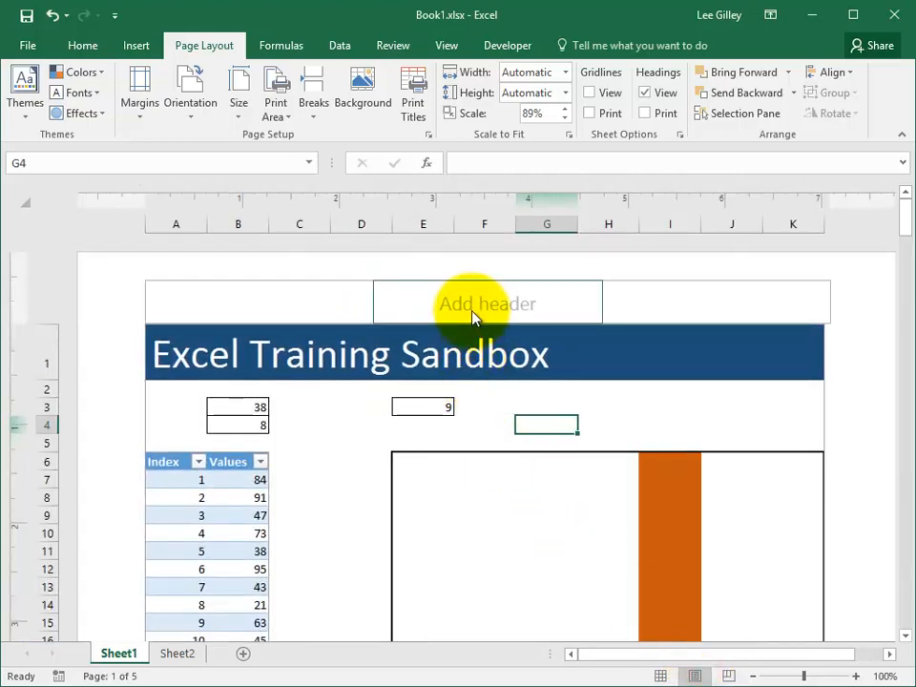
{"action": "left_click", "coordinate": [471, 308]}
{"action": "left_click", "coordinate": [303, 296]}
{"action": "left_click", "coordinate": [664, 301]}
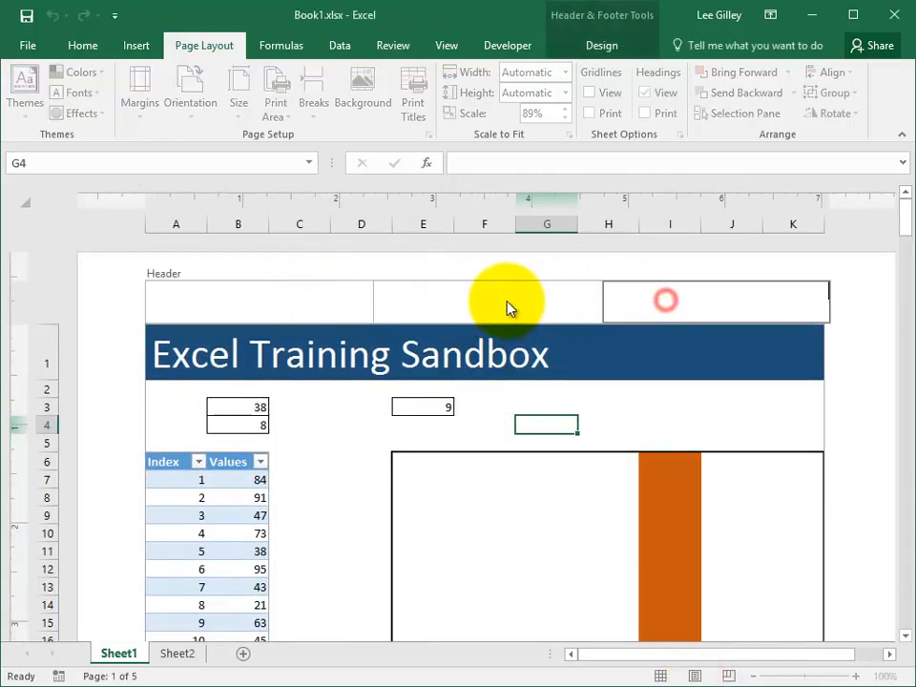
{"action": "left_click", "coordinate": [503, 301]}
{"action": "left_click", "coordinate": [334, 297]}
{"action": "left_click", "coordinate": [417, 467]}
{"action": "scroll", "coordinate": [417, 466], "scroll_direction": "down", "scroll_amount": 10}
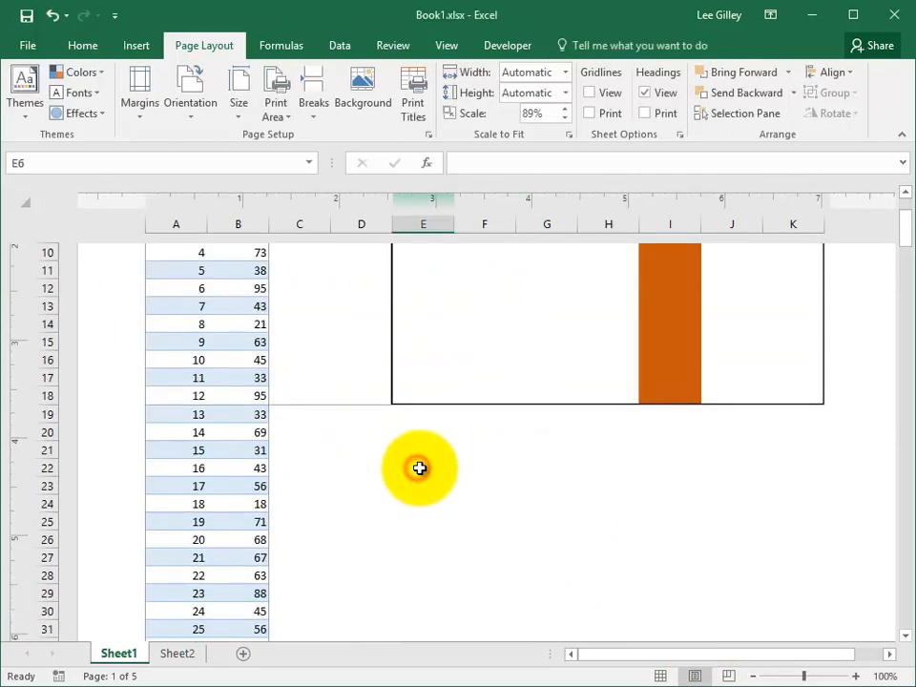
Activate the centre, left and right footer sections of the first page without entering text, and return to cell E3.
{"action": "scroll", "coordinate": [436, 462], "scroll_direction": "down", "scroll_amount": 5}
{"action": "left_click", "coordinate": [474, 415]}
{"action": "left_click", "coordinate": [292, 403]}
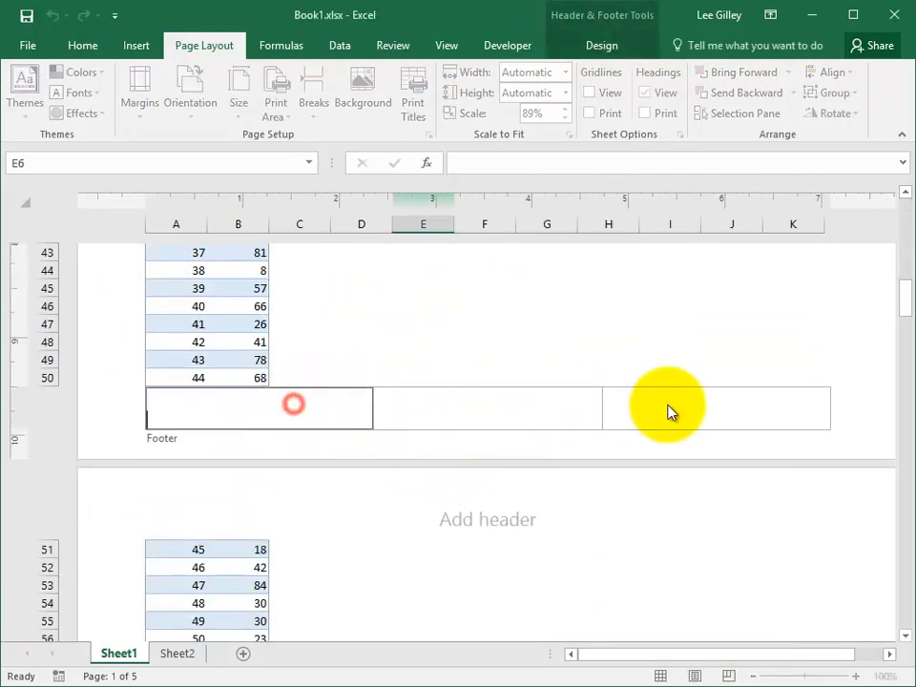
{"action": "left_click", "coordinate": [668, 406]}
{"action": "left_click", "coordinate": [465, 347]}
{"action": "scroll", "coordinate": [449, 419], "scroll_direction": "up", "scroll_amount": 15}
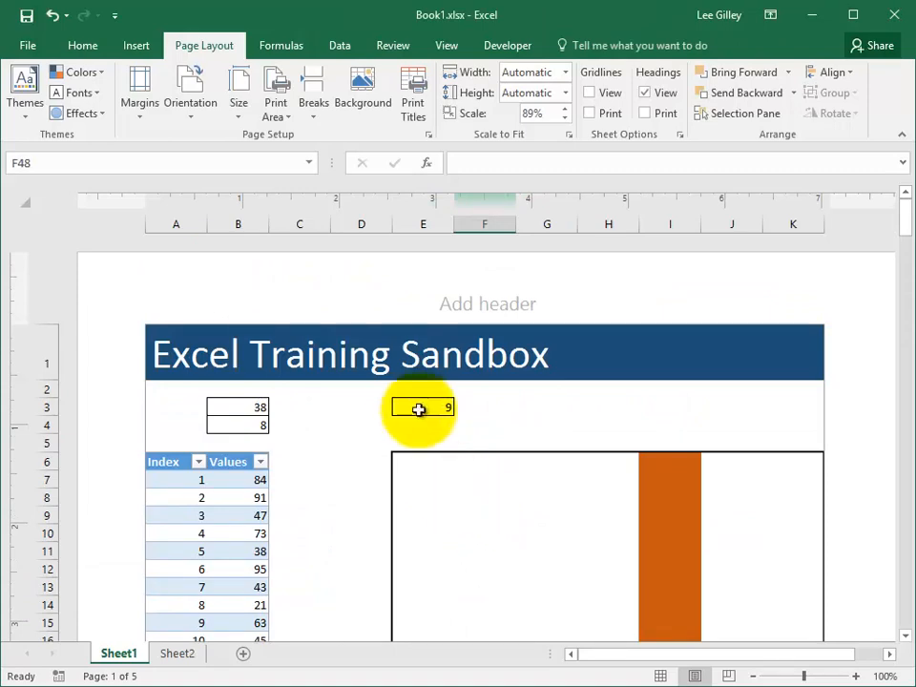
{"action": "left_click", "coordinate": [418, 402]}
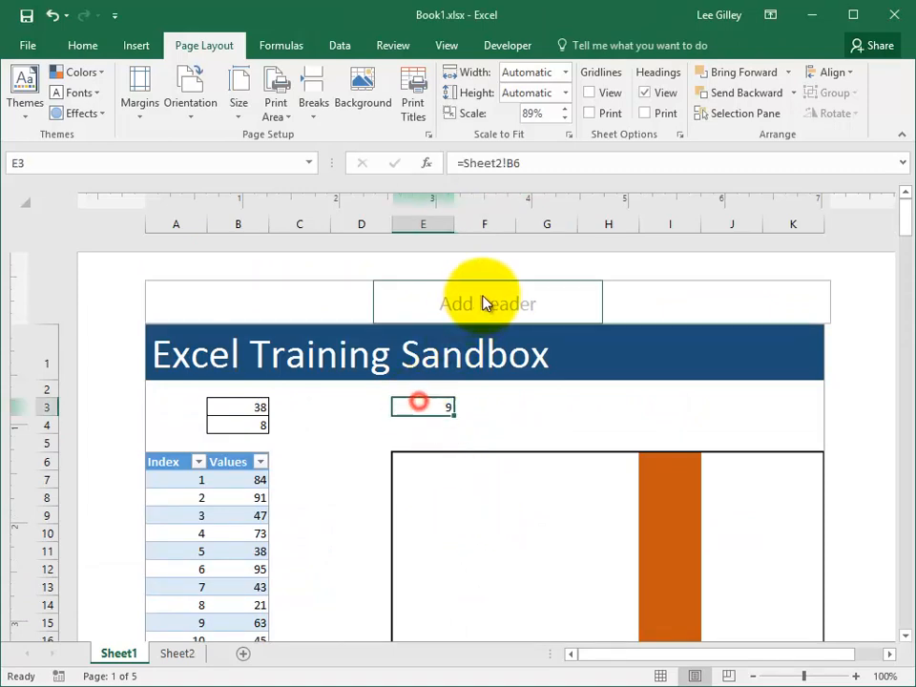
Start a custom header through Page Setup and fill its right section with the page number and page count as &[Page]/&[Pages].
{"action": "left_click", "coordinate": [430, 136]}
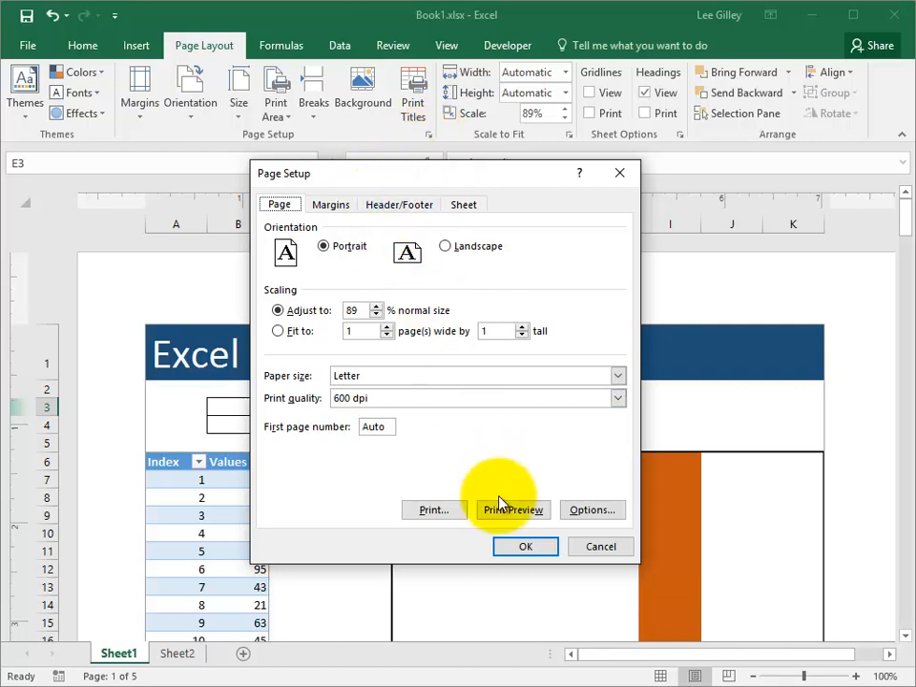
{"action": "left_click", "coordinate": [407, 215]}
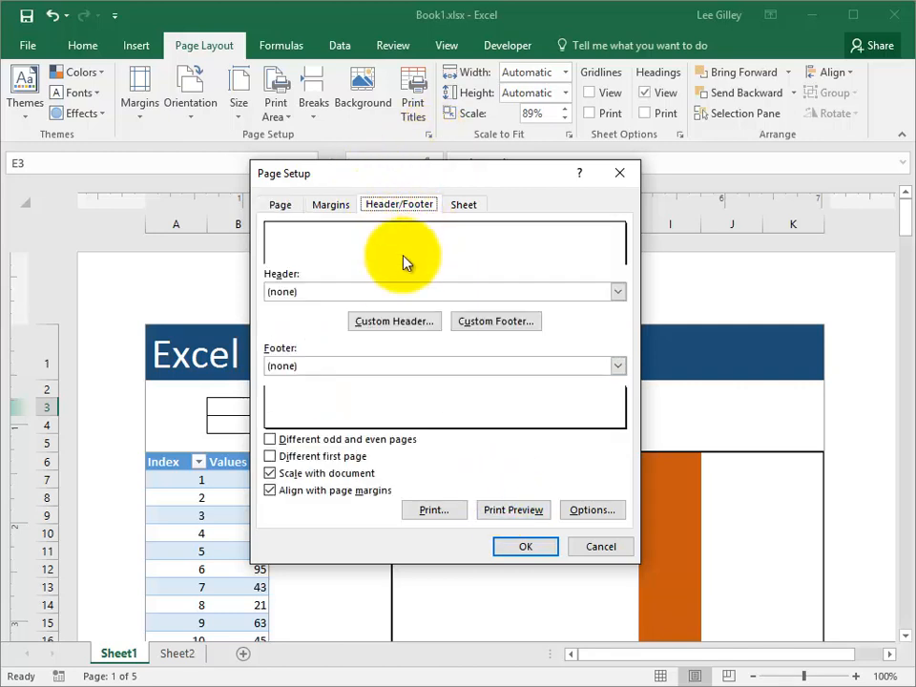
{"action": "left_click", "coordinate": [291, 239]}
{"action": "left_click", "coordinate": [312, 403]}
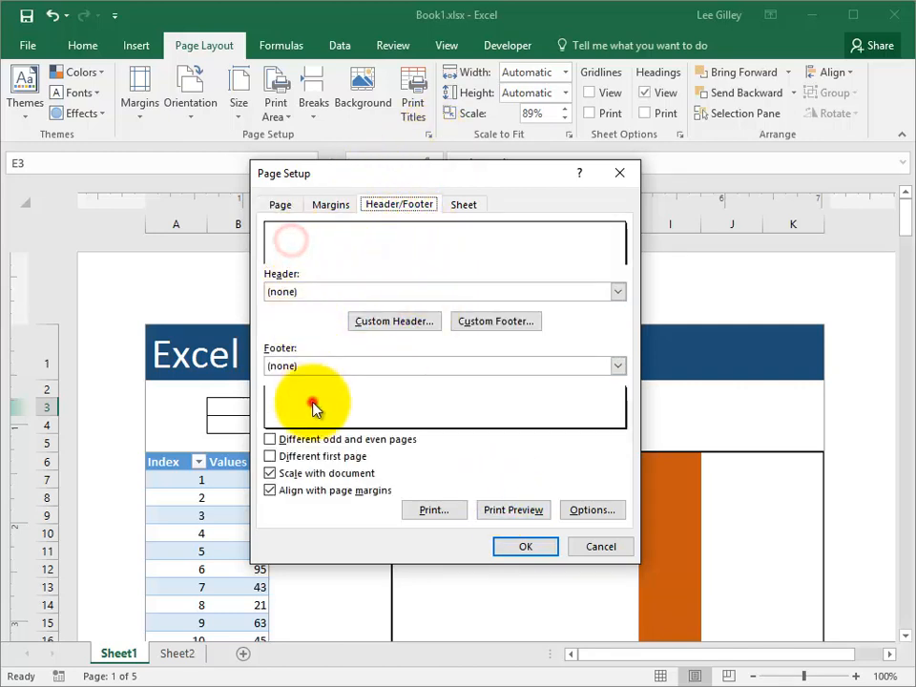
{"action": "left_click", "coordinate": [395, 322]}
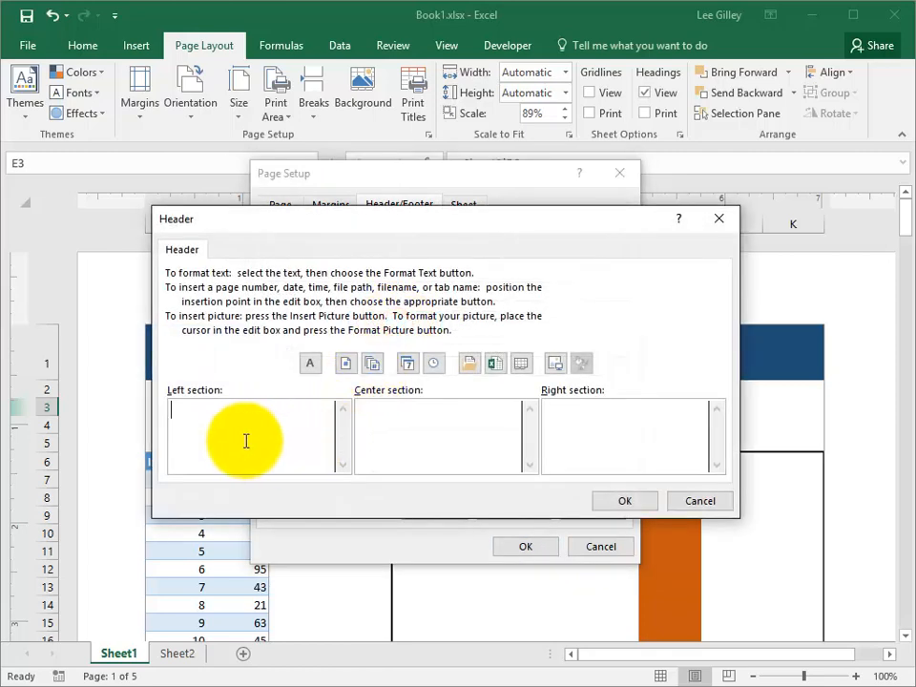
{"action": "left_click", "coordinate": [245, 440]}
{"action": "left_click", "coordinate": [388, 427]}
{"action": "left_click", "coordinate": [575, 428]}
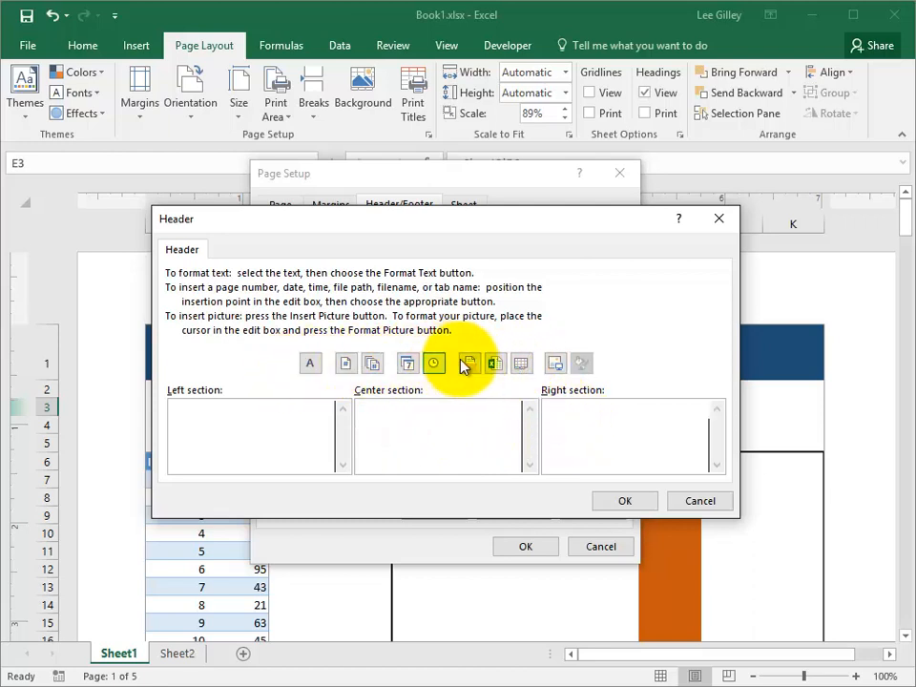
{"action": "left_click", "coordinate": [356, 368]}
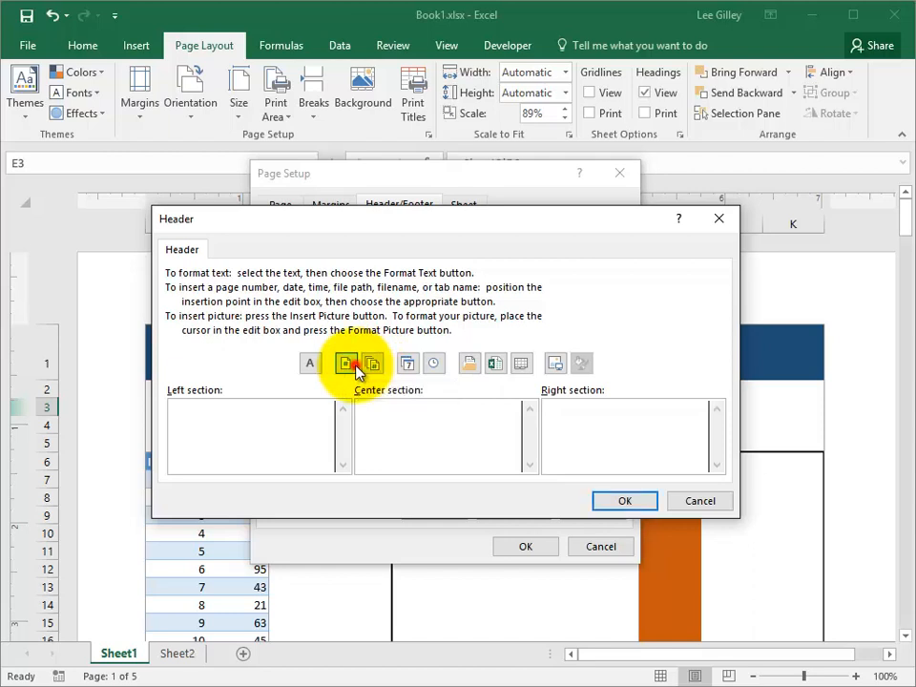
{"action": "left_click", "coordinate": [374, 364]}
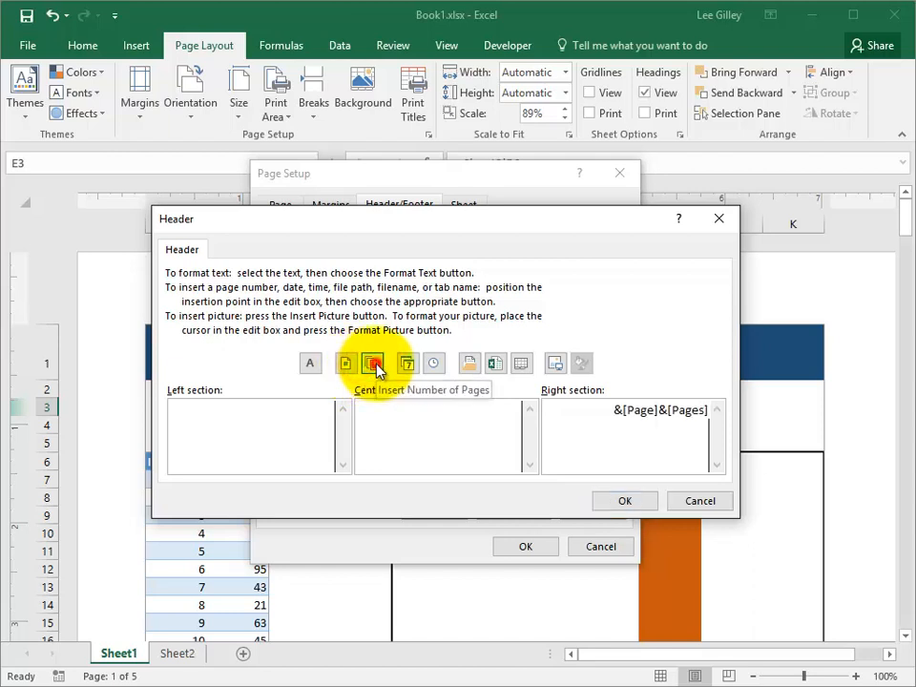
{"action": "left_click", "coordinate": [660, 410]}
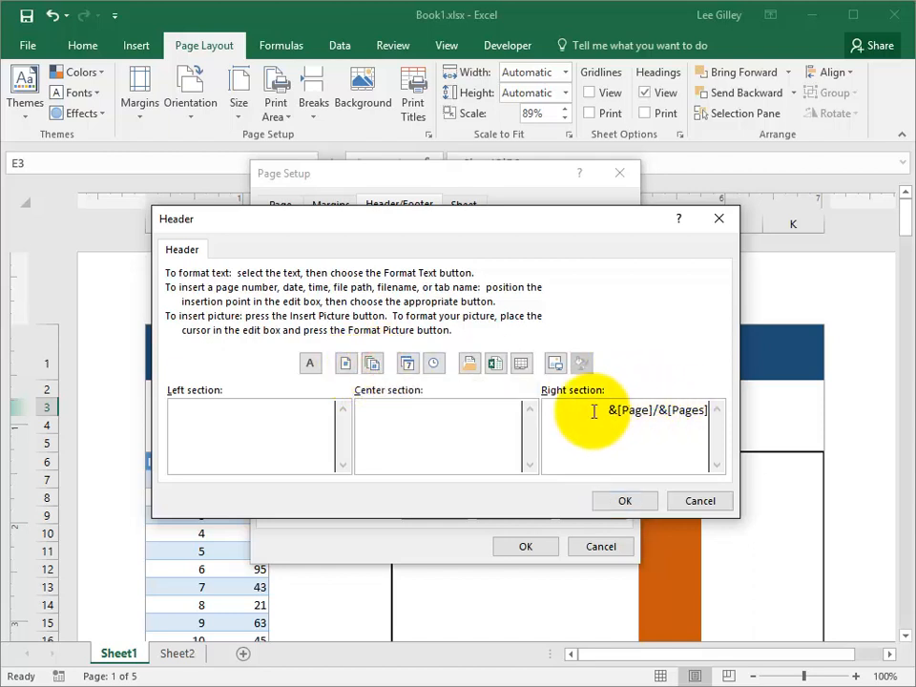
Insert the file path in the centre header section, enter the owner's Training Workbook title in the left section, and apply the header.
{"action": "left_click", "coordinate": [455, 425]}
{"action": "left_click", "coordinate": [468, 365]}
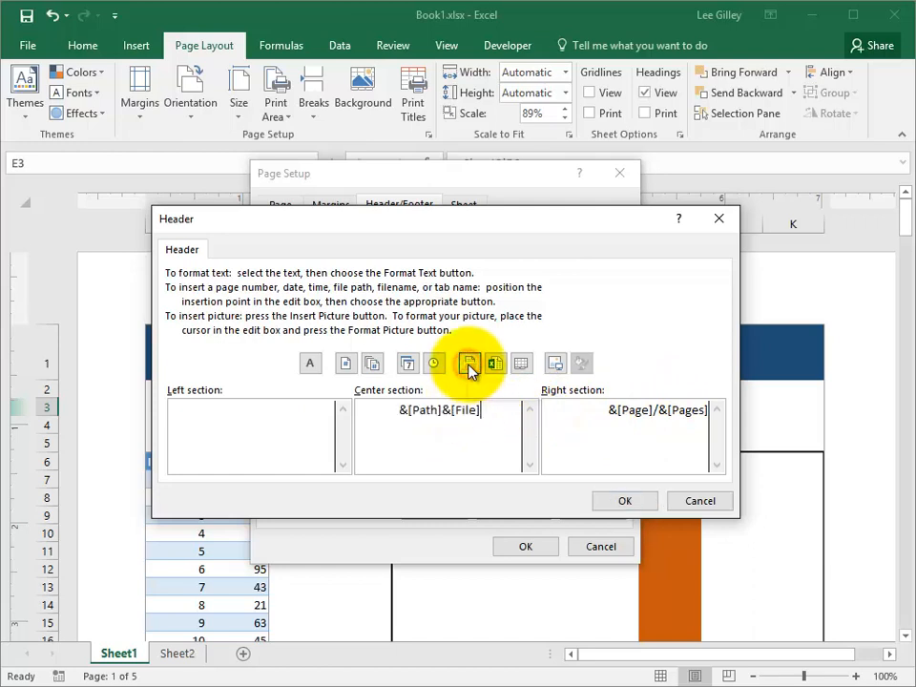
{"action": "left_click", "coordinate": [247, 424]}
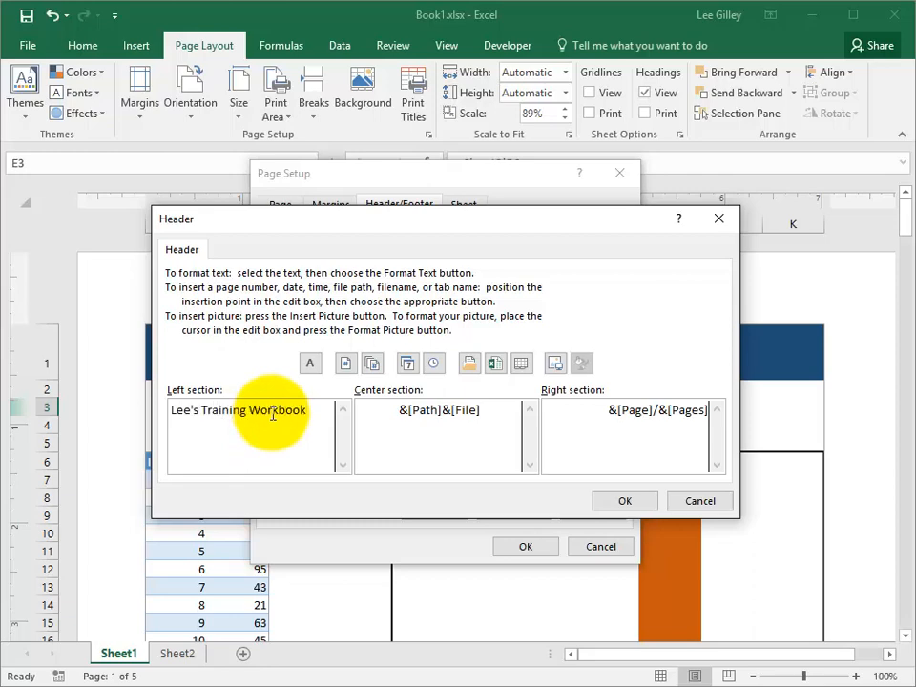
{"action": "left_click", "coordinate": [624, 501]}
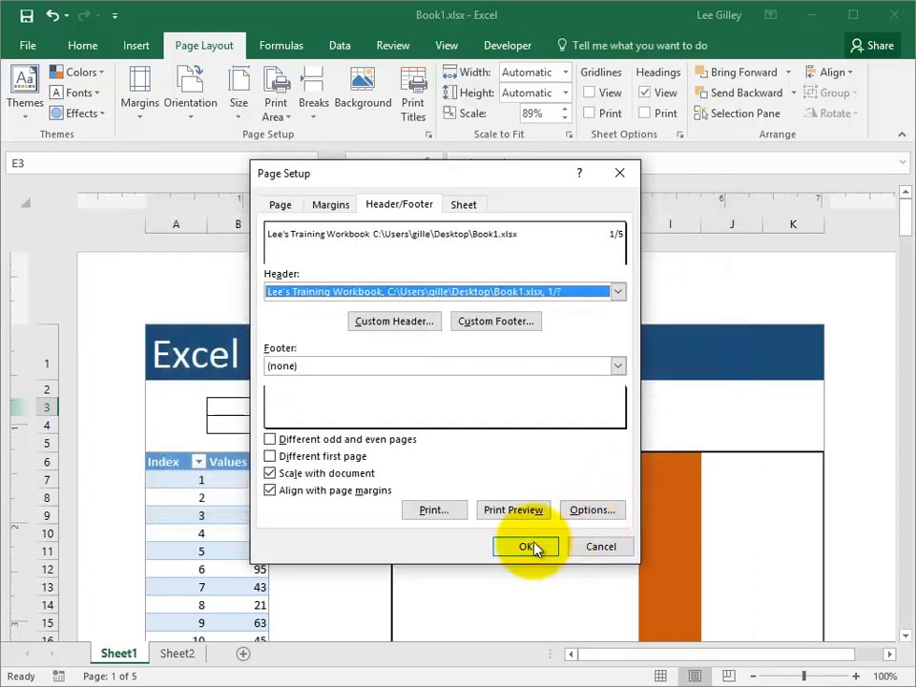
{"action": "left_click", "coordinate": [532, 547]}
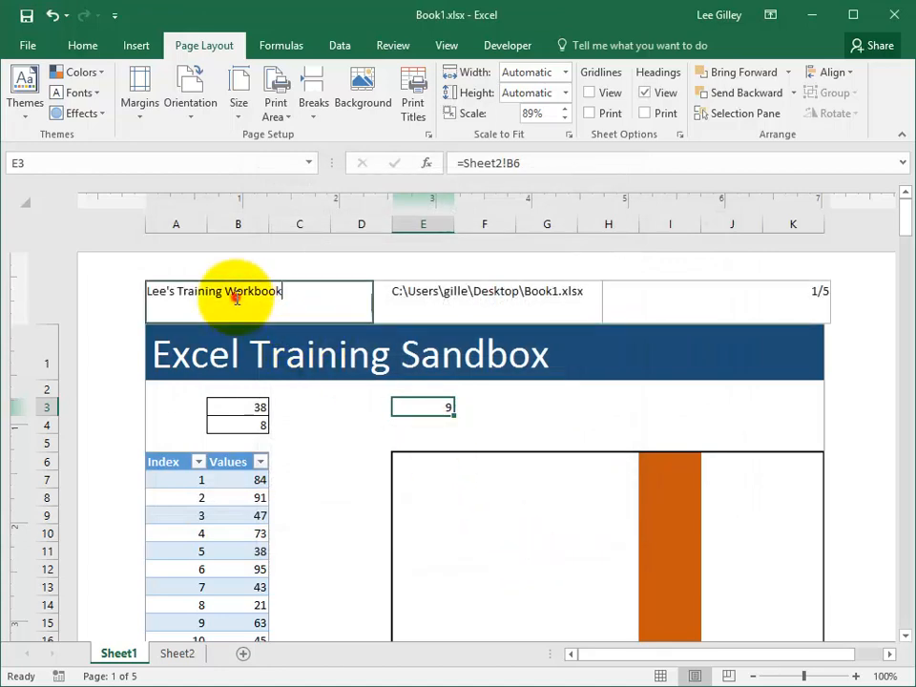
Inspect the new header's sections in Page Layout view, compare the sheet in Normal view, and return to Page Layout view.
{"action": "left_click", "coordinate": [433, 303]}
{"action": "left_click", "coordinate": [706, 291]}
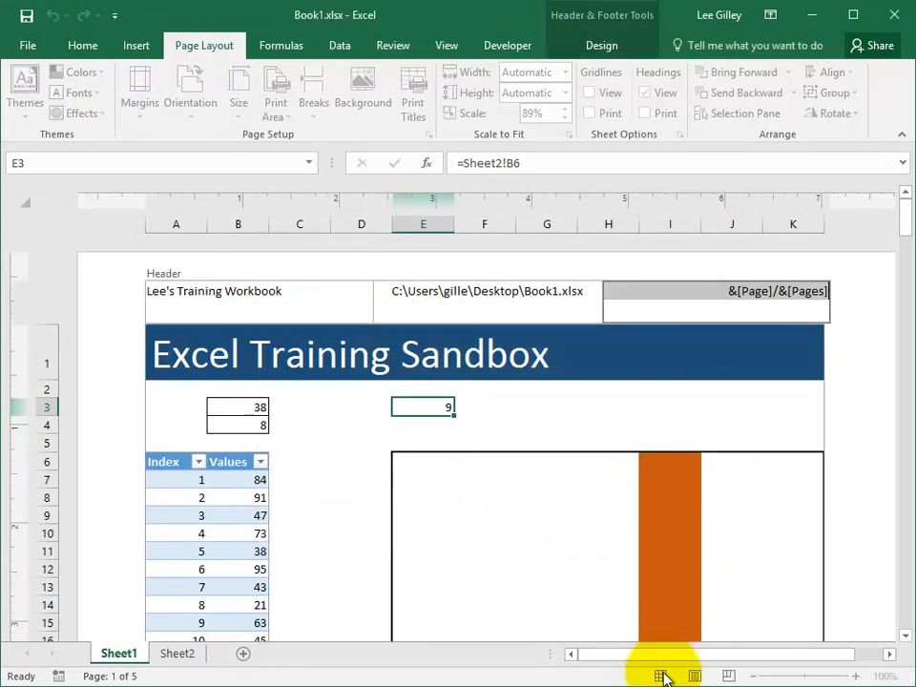
{"action": "left_click", "coordinate": [528, 444]}
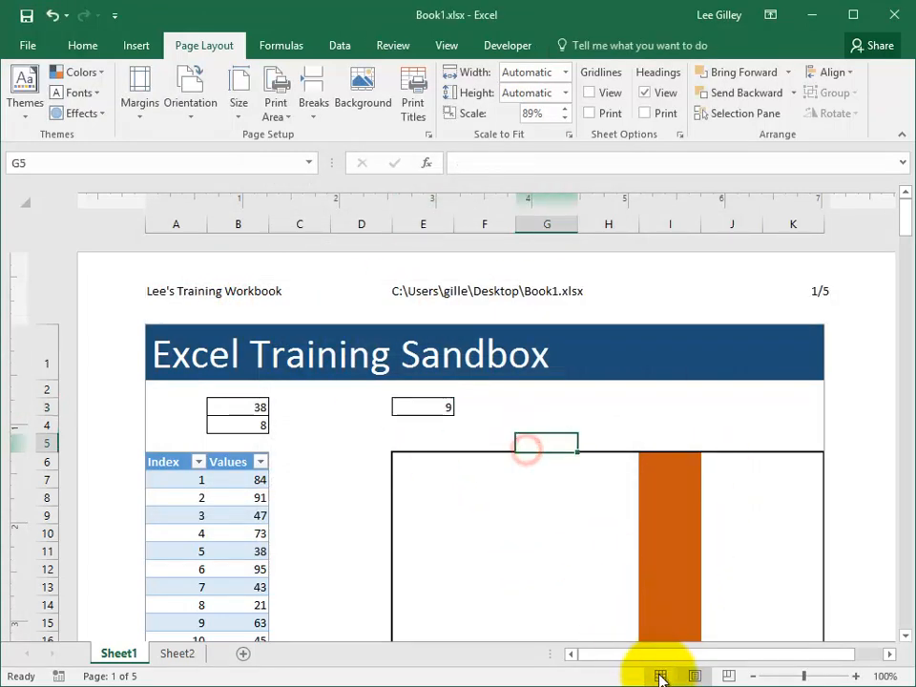
{"action": "left_click", "coordinate": [661, 678]}
{"action": "left_click", "coordinate": [245, 328]}
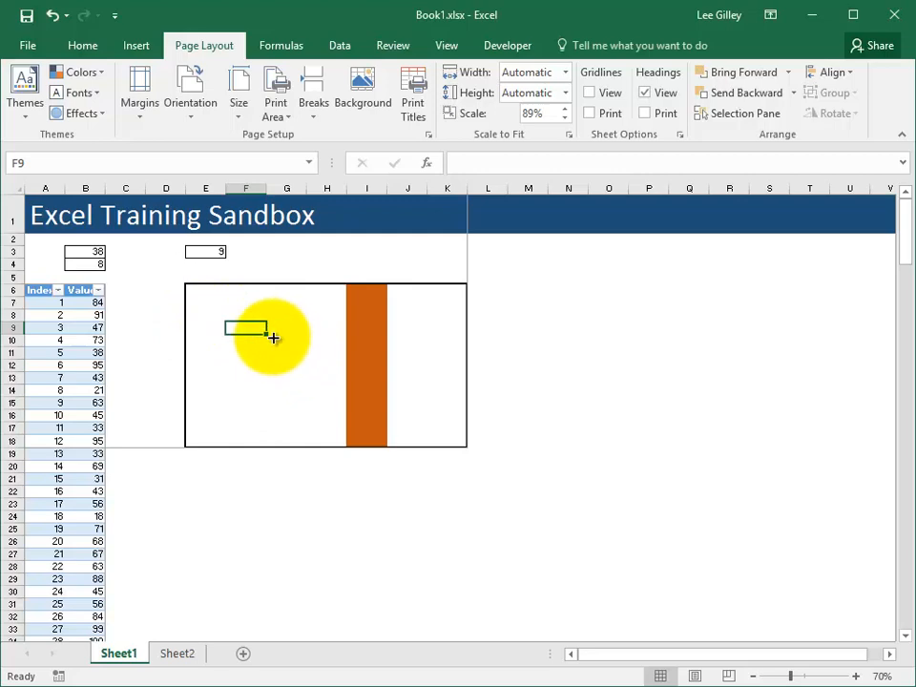
{"action": "left_click", "coordinate": [693, 676]}
{"action": "left_click", "coordinate": [204, 288]}
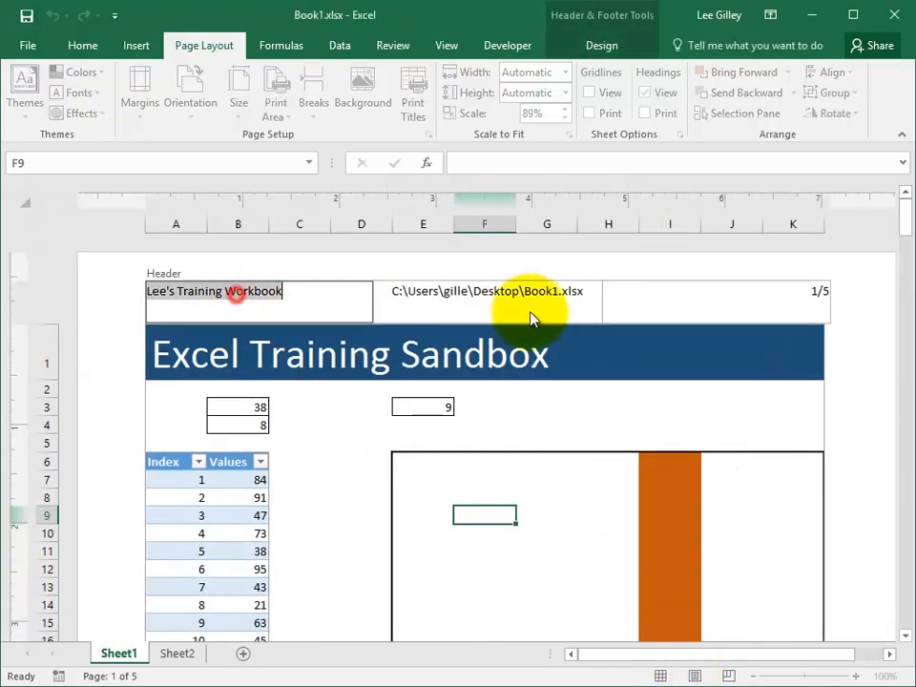
{"action": "left_click", "coordinate": [530, 311]}
{"action": "left_click", "coordinate": [244, 408]}
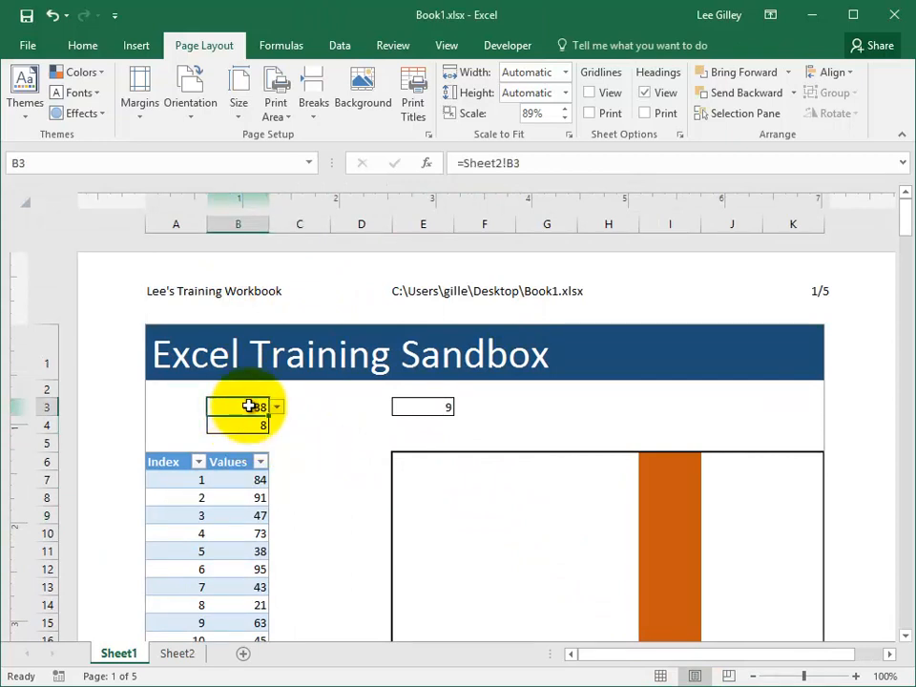
Set rows 1 to 4 ($1:$4) as the print title rows to repeat at the top of every page.
{"action": "left_click", "coordinate": [428, 136]}
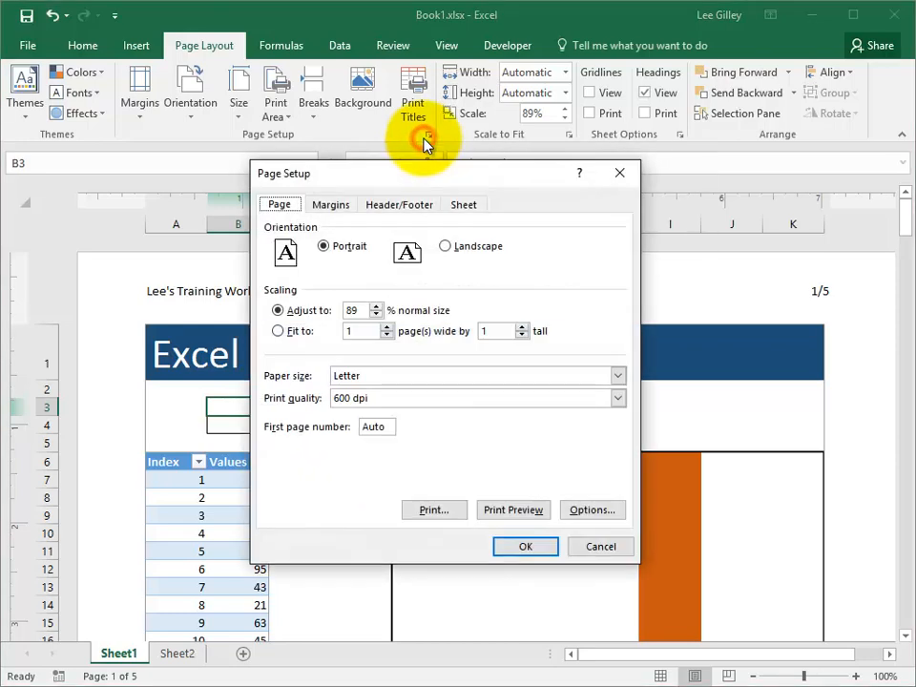
{"action": "left_click", "coordinate": [480, 207]}
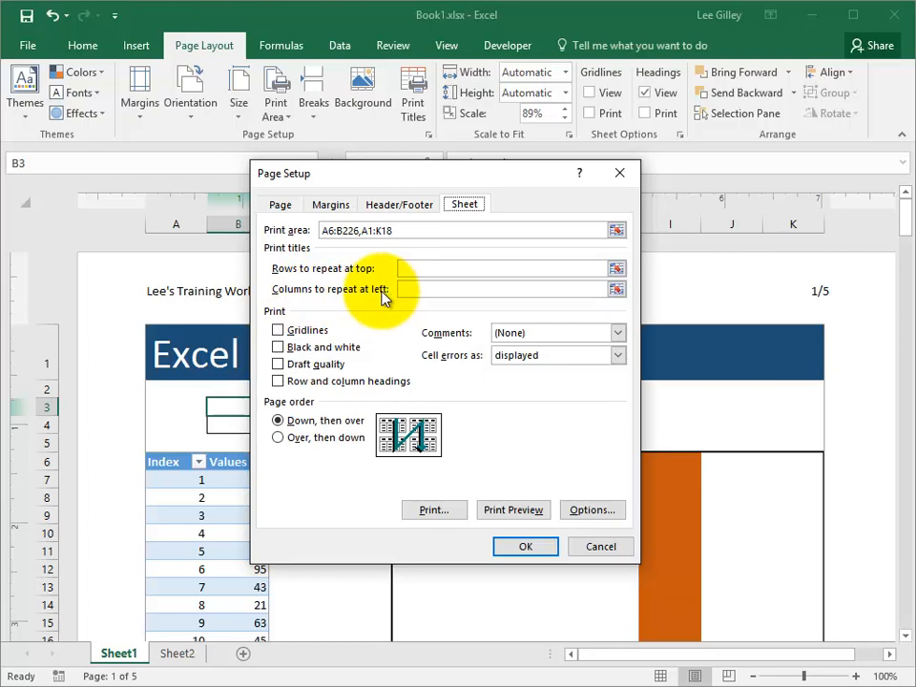
{"action": "left_click", "coordinate": [617, 268]}
{"action": "left_click_drag", "start_coordinate": [59, 368], "coordinate": [48, 420]}
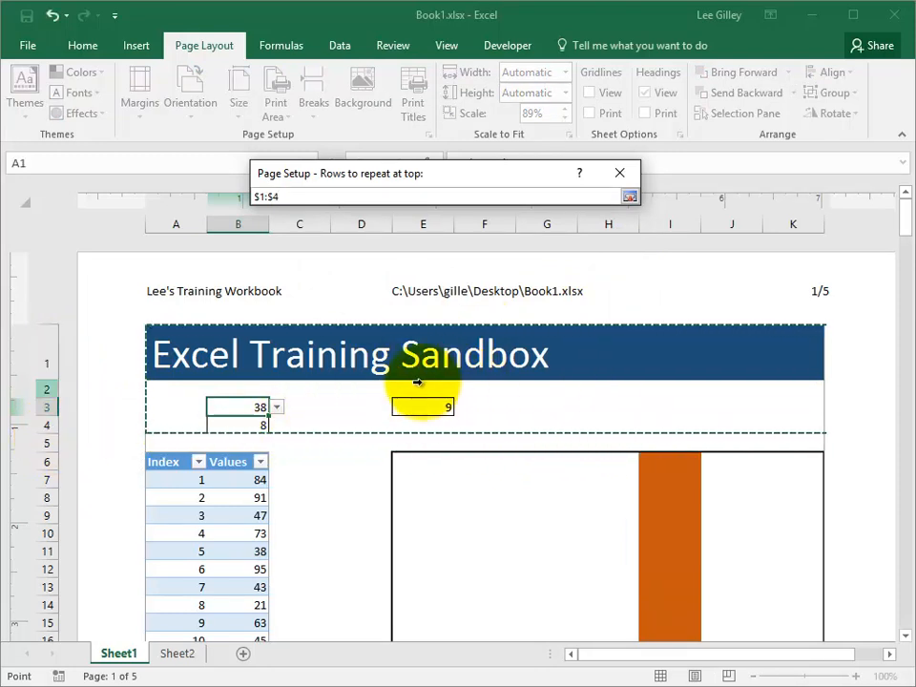
{"action": "key", "text": "Return"}
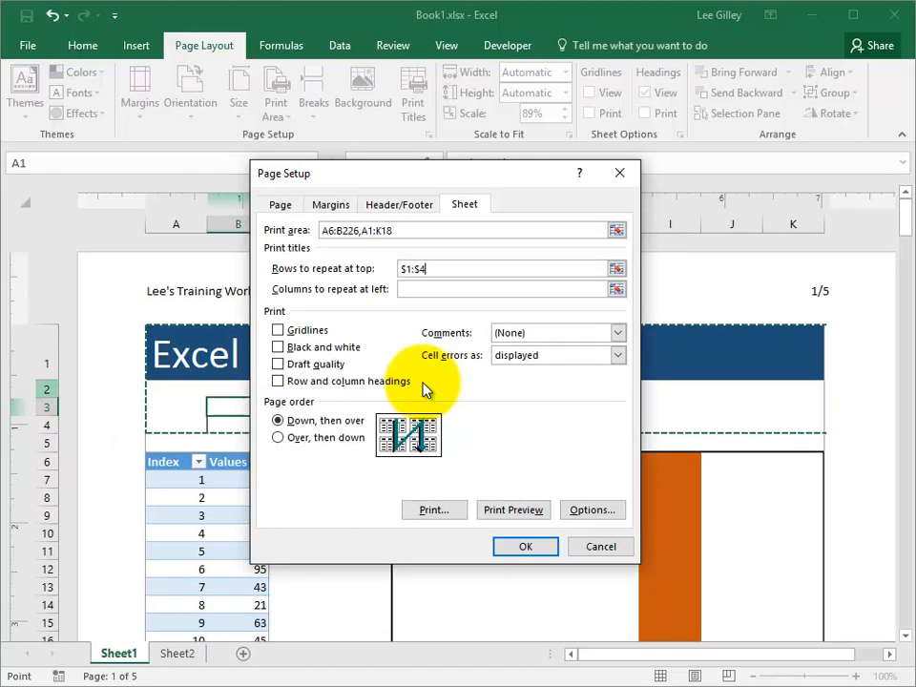
Preview the printout with the repeated title rows, review its pages to the last one, and return to the worksheet.
{"action": "left_click", "coordinate": [520, 512]}
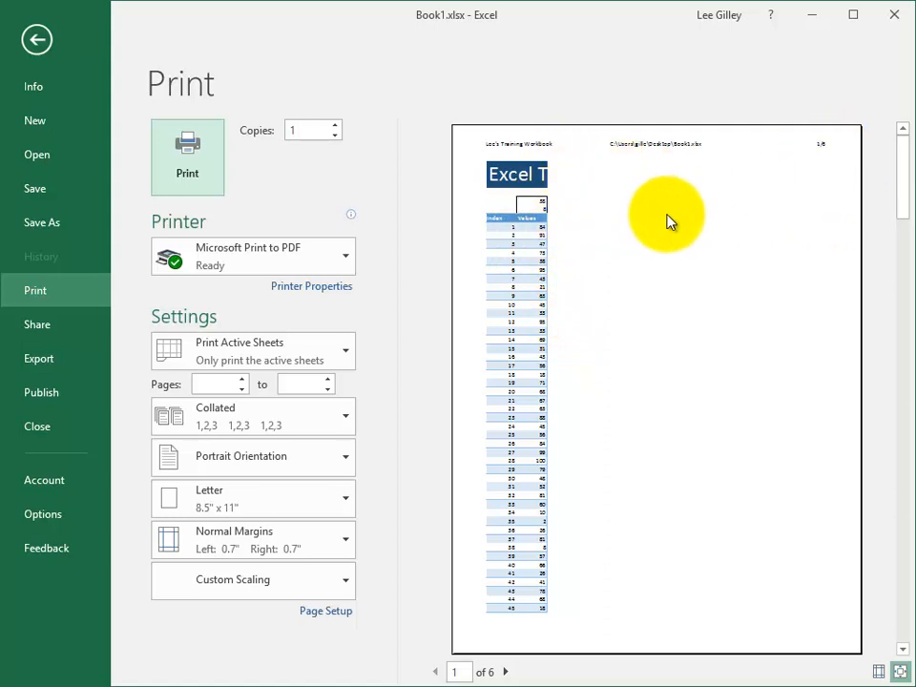
{"action": "scroll", "coordinate": [668, 239], "scroll_direction": "down", "scroll_amount": 1}
{"action": "scroll", "coordinate": [561, 215], "scroll_direction": "down", "scroll_amount": 1}
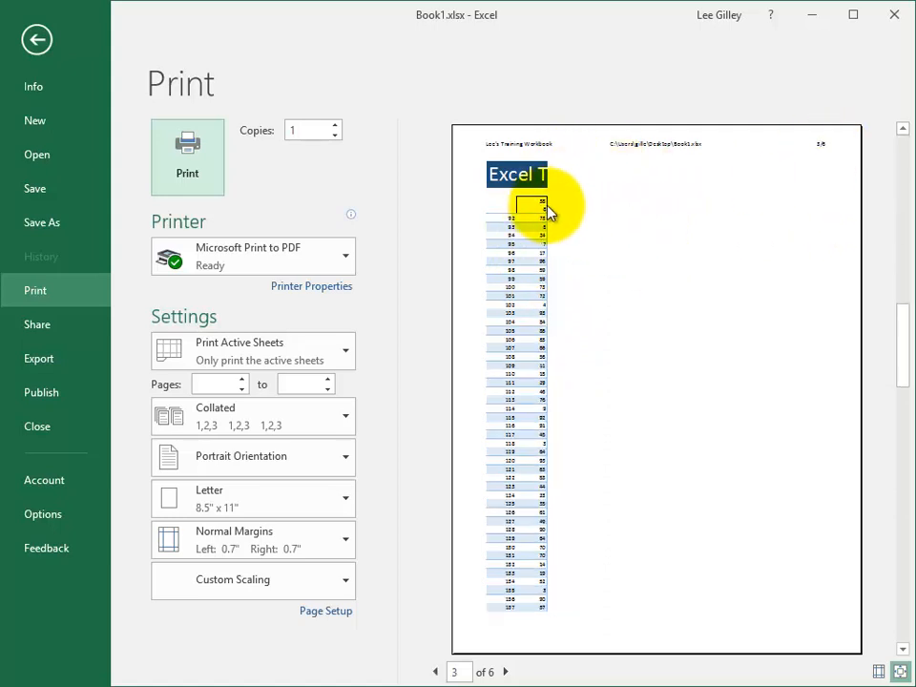
{"action": "scroll", "coordinate": [544, 196], "scroll_direction": "down", "scroll_amount": 1}
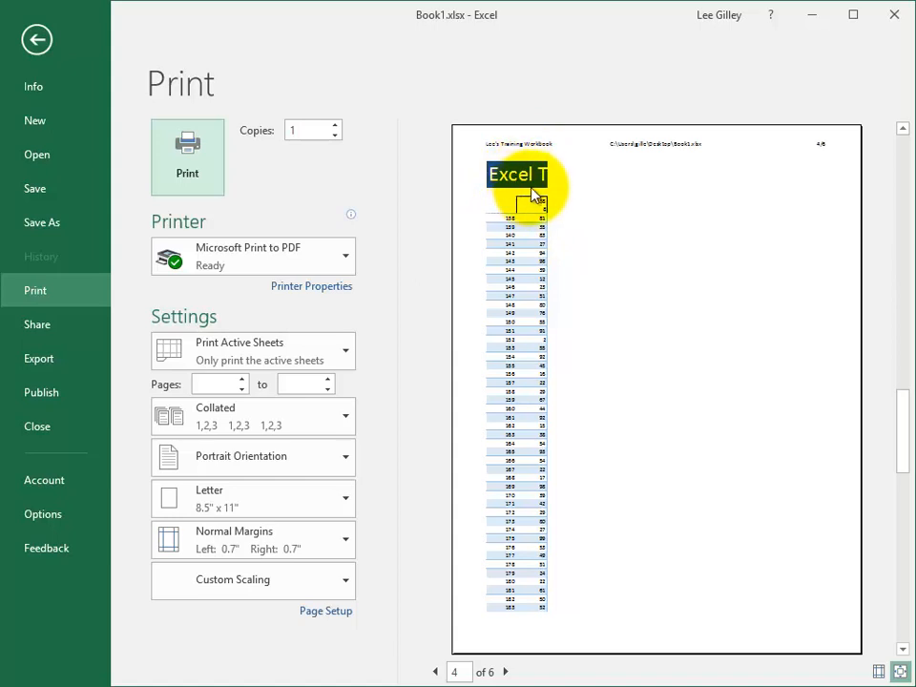
{"action": "scroll", "coordinate": [549, 196], "scroll_direction": "down", "scroll_amount": 1}
{"action": "scroll", "coordinate": [573, 198], "scroll_direction": "down", "scroll_amount": 1}
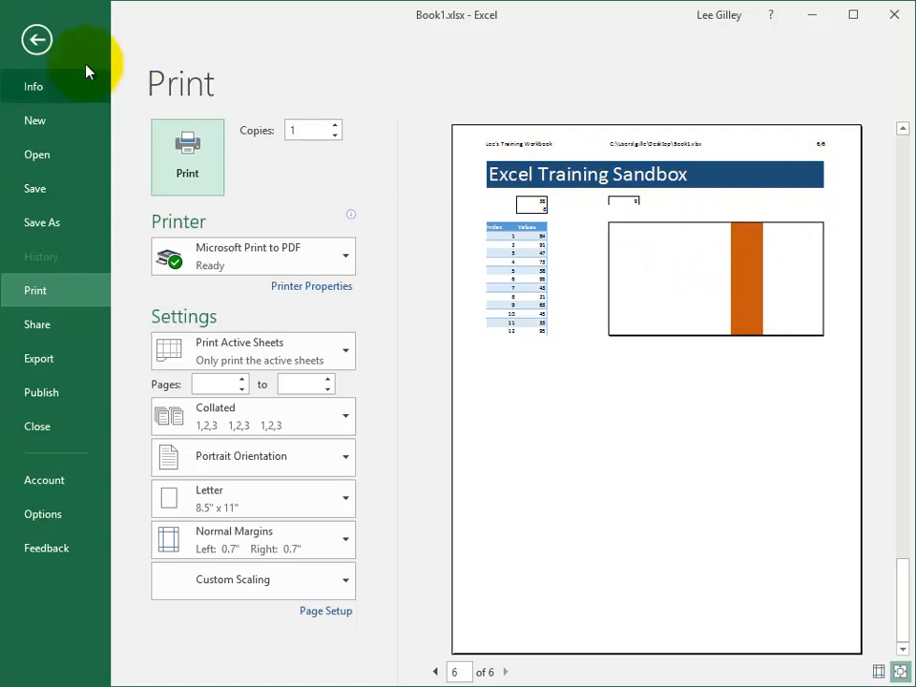
{"action": "left_click", "coordinate": [35, 42]}
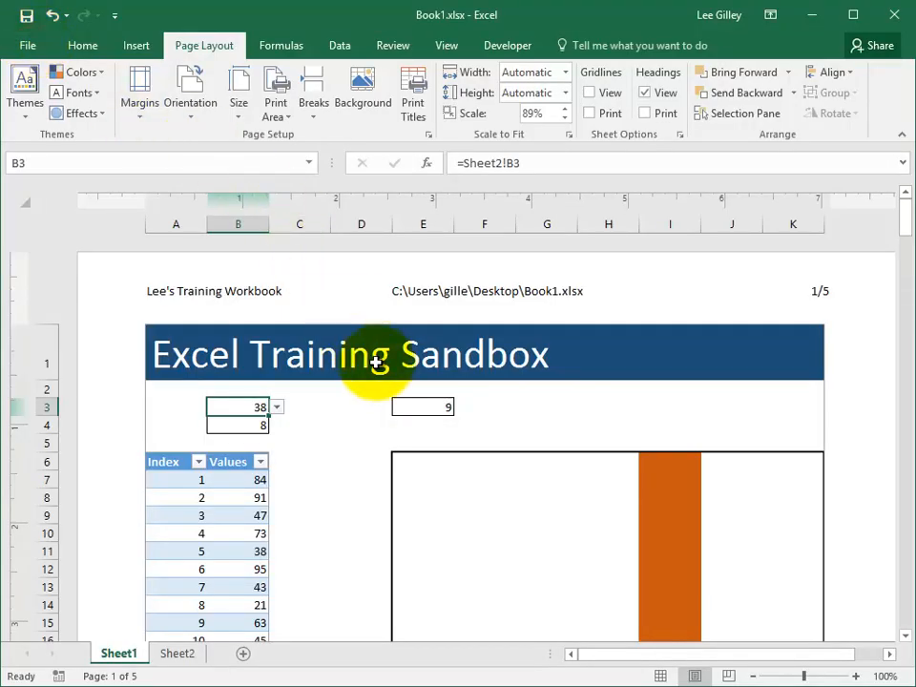
Review the sheet and header/footer settings in Page Setup, close it without changes, and select cell D1.
{"action": "left_click", "coordinate": [429, 138]}
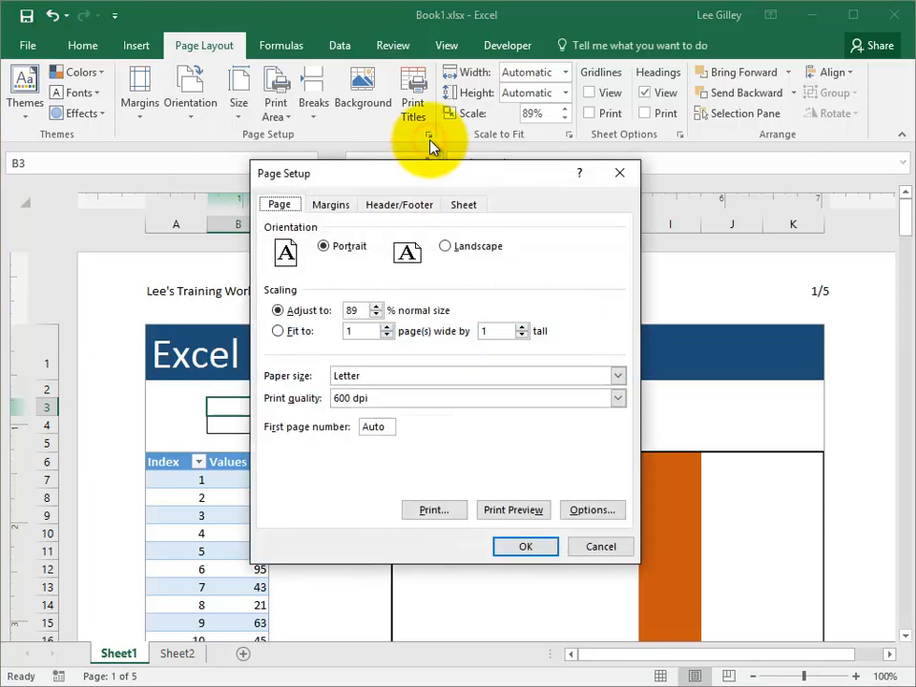
{"action": "left_click", "coordinate": [466, 209]}
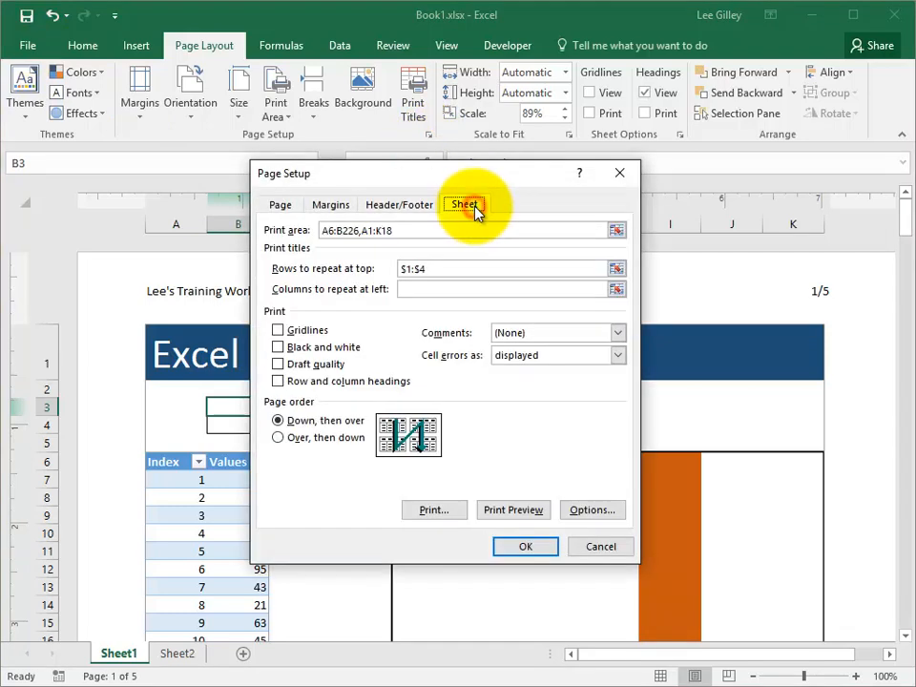
{"action": "left_click", "coordinate": [401, 204]}
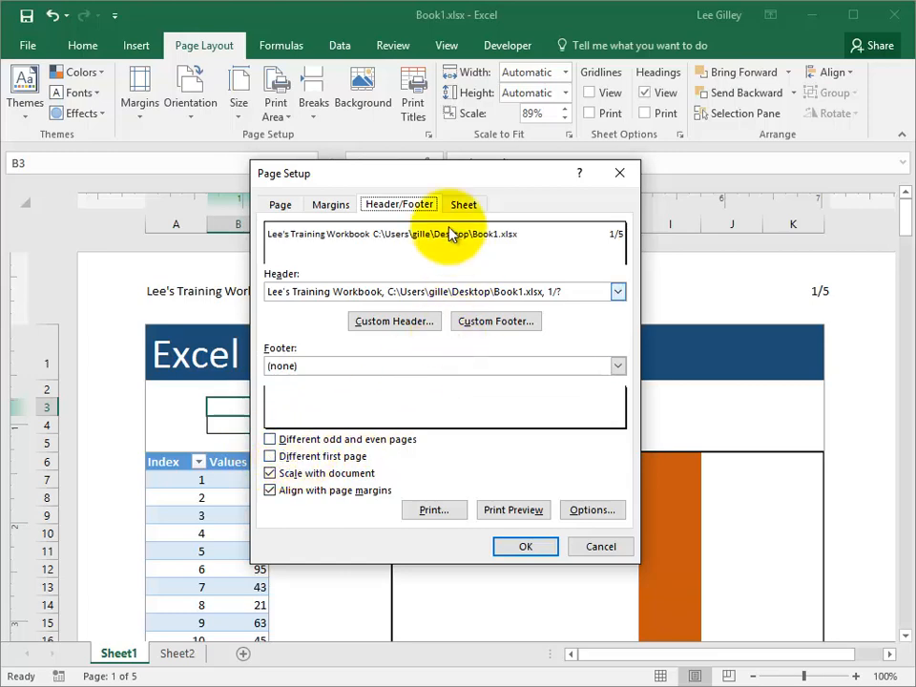
{"action": "left_click", "coordinate": [549, 544]}
{"action": "left_click", "coordinate": [341, 355]}
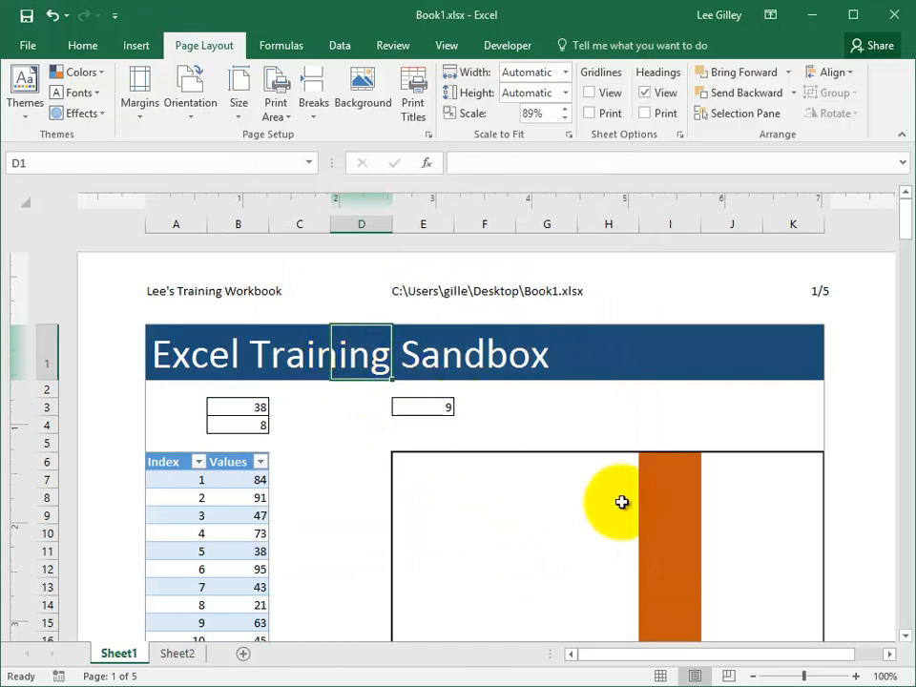
Switch Sheet1 to Normal view, examine the print settings' choices for which sheets to print, and return without changing them.
{"action": "left_click", "coordinate": [662, 677]}
{"action": "left_click", "coordinate": [148, 275]}
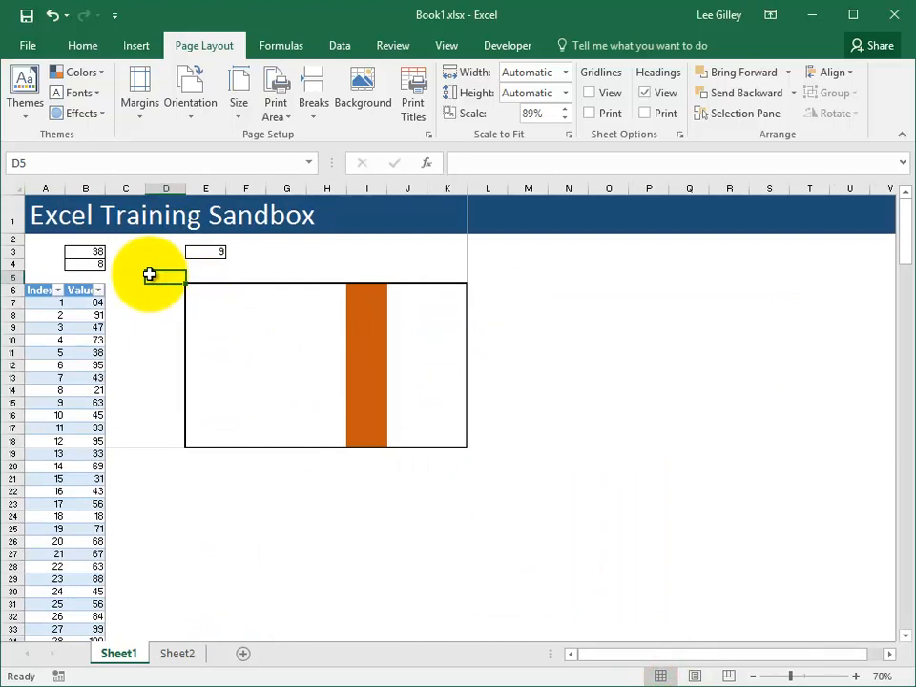
{"action": "left_click", "coordinate": [31, 45]}
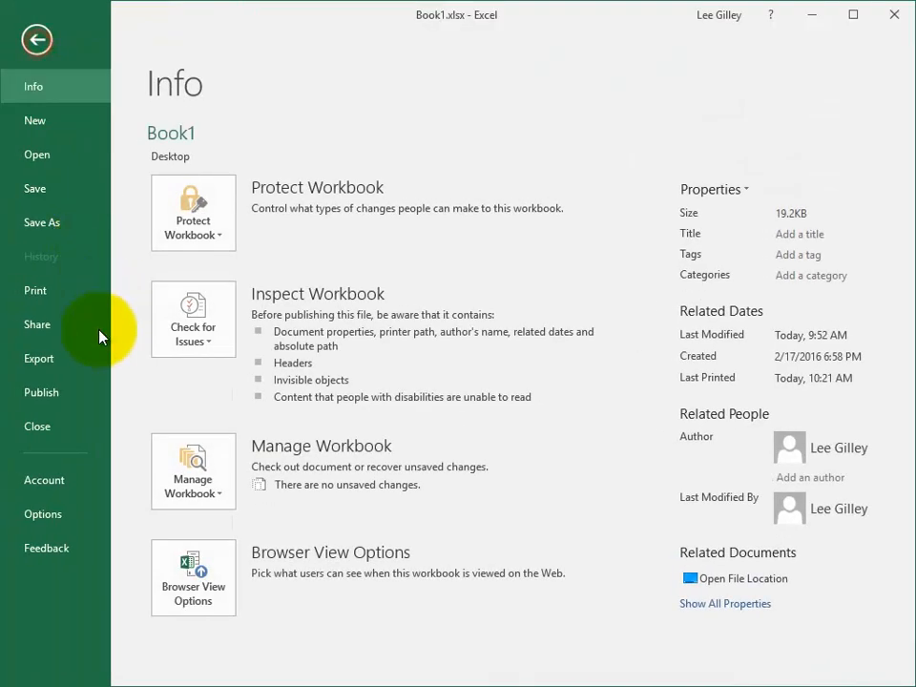
{"action": "left_click", "coordinate": [63, 298]}
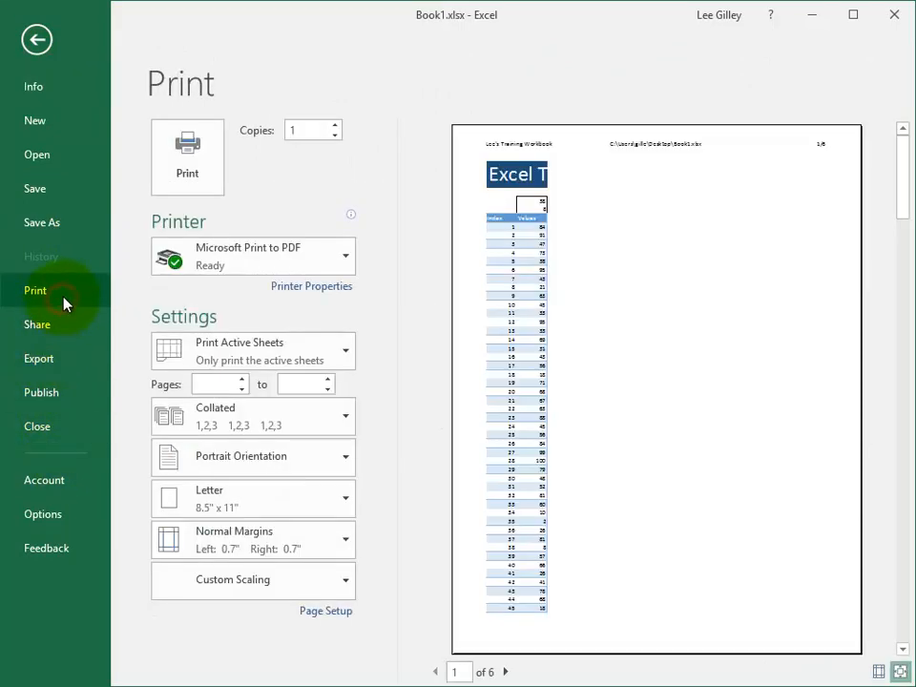
{"action": "left_click", "coordinate": [336, 353]}
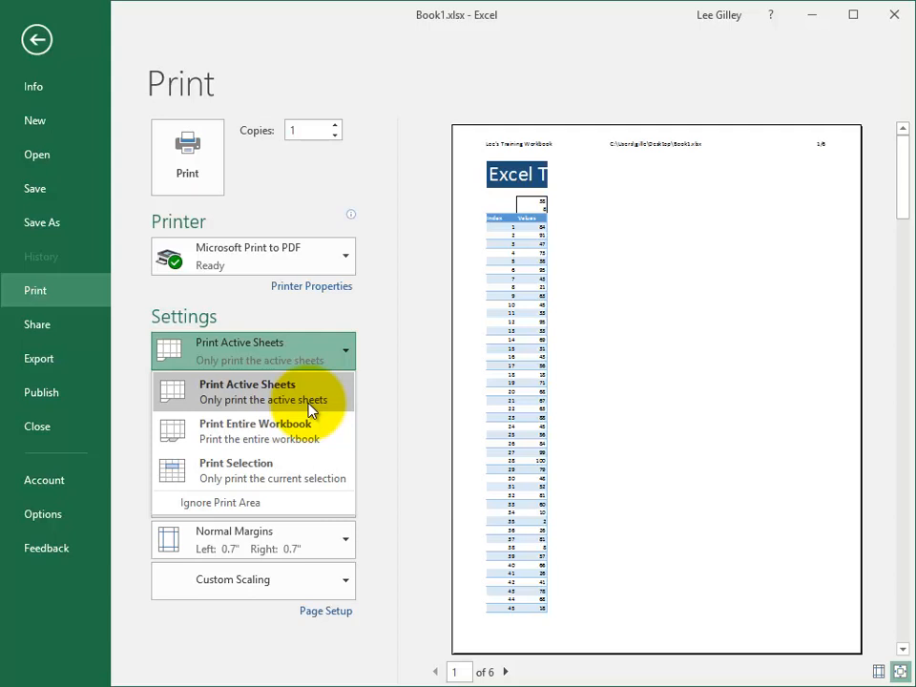
{"action": "left_click", "coordinate": [39, 40]}
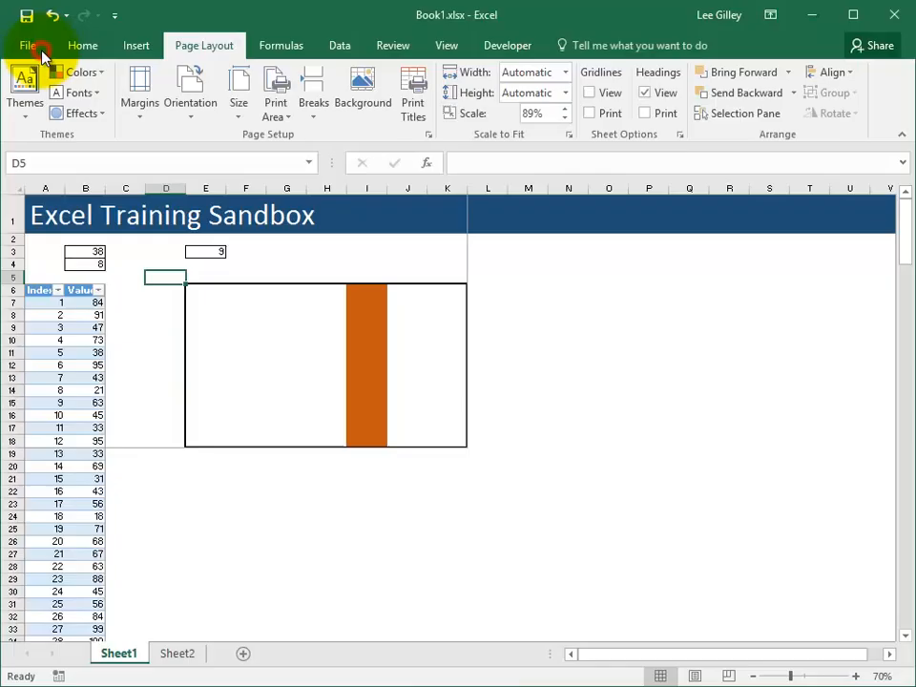
Group Sheet2 with Sheet1 and open the print preview for both active sheets.
{"action": "left_click", "coordinate": [184, 654], "text": "ctrl"}
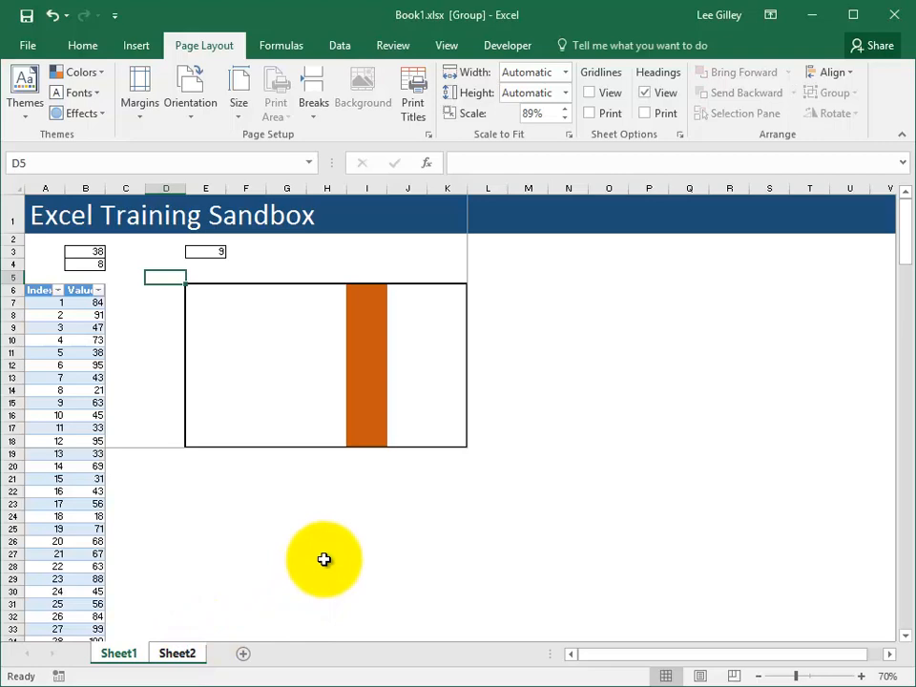
{"action": "left_click", "coordinate": [28, 44]}
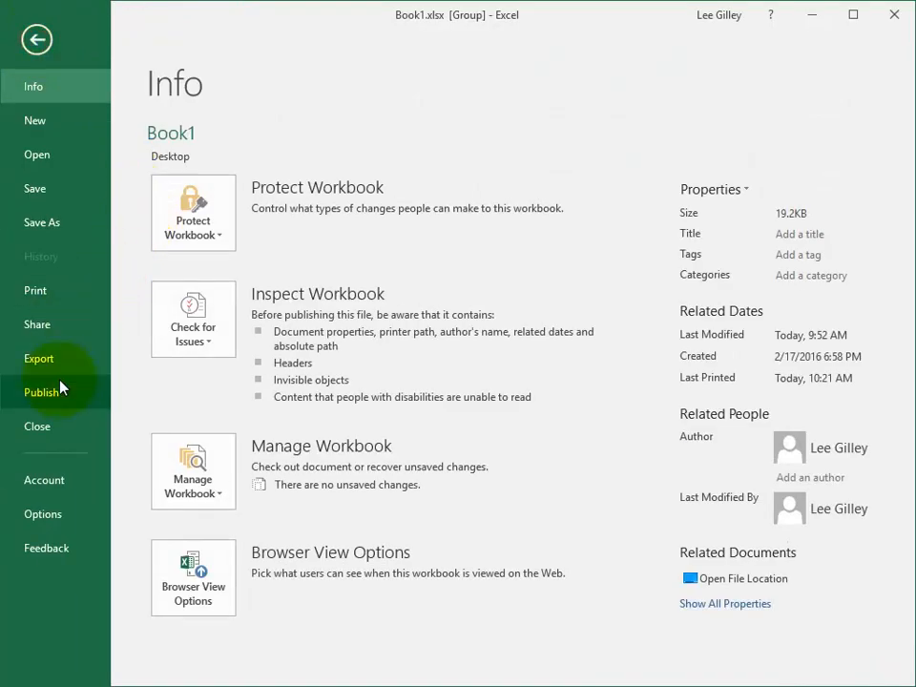
{"action": "left_click", "coordinate": [50, 298]}
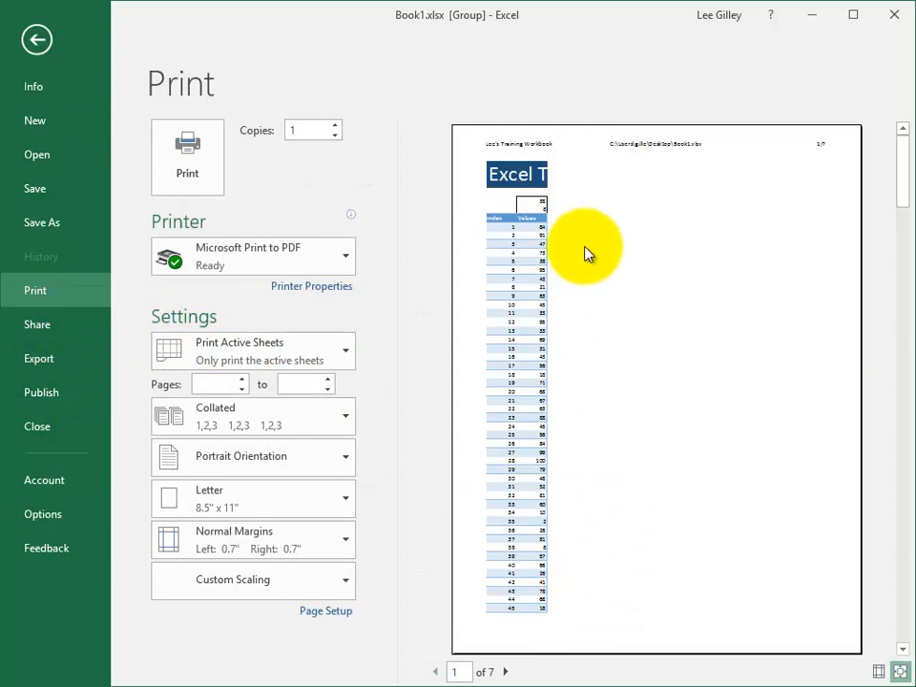
Review the grouped sheets' print preview through to the last page, and return to the worksheet with cell H7 selected.
{"action": "scroll", "coordinate": [585, 253], "scroll_direction": "down", "scroll_amount": 3}
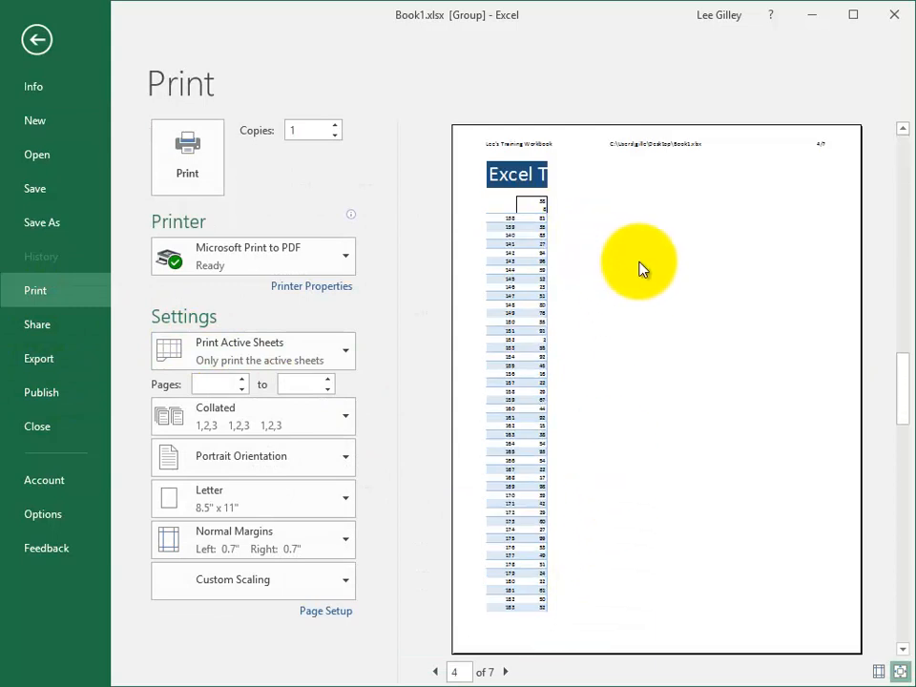
{"action": "scroll", "coordinate": [642, 270], "scroll_direction": "down", "scroll_amount": 1}
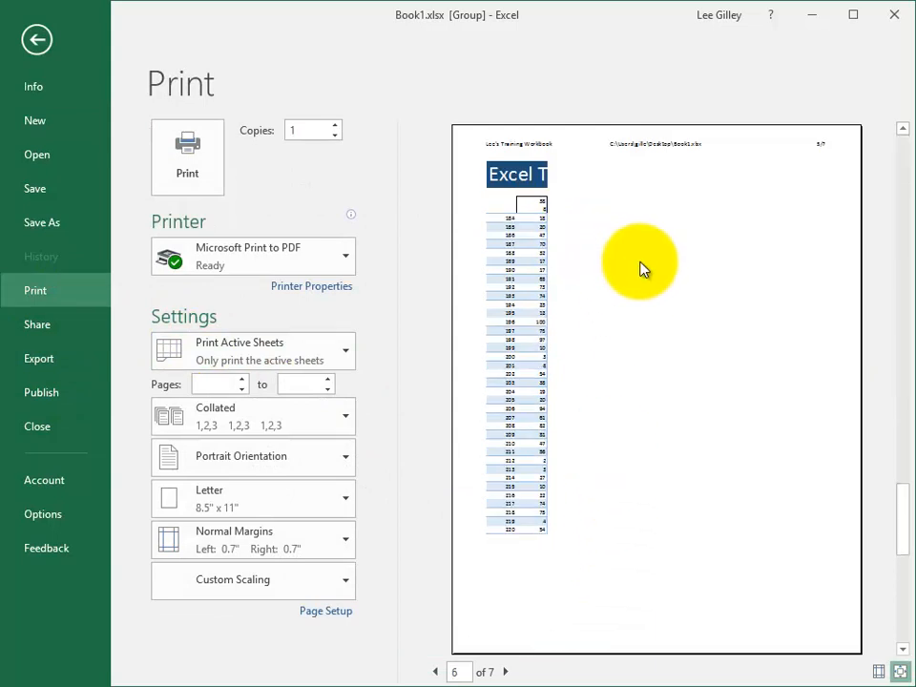
{"action": "scroll", "coordinate": [641, 269], "scroll_direction": "down", "scroll_amount": 1}
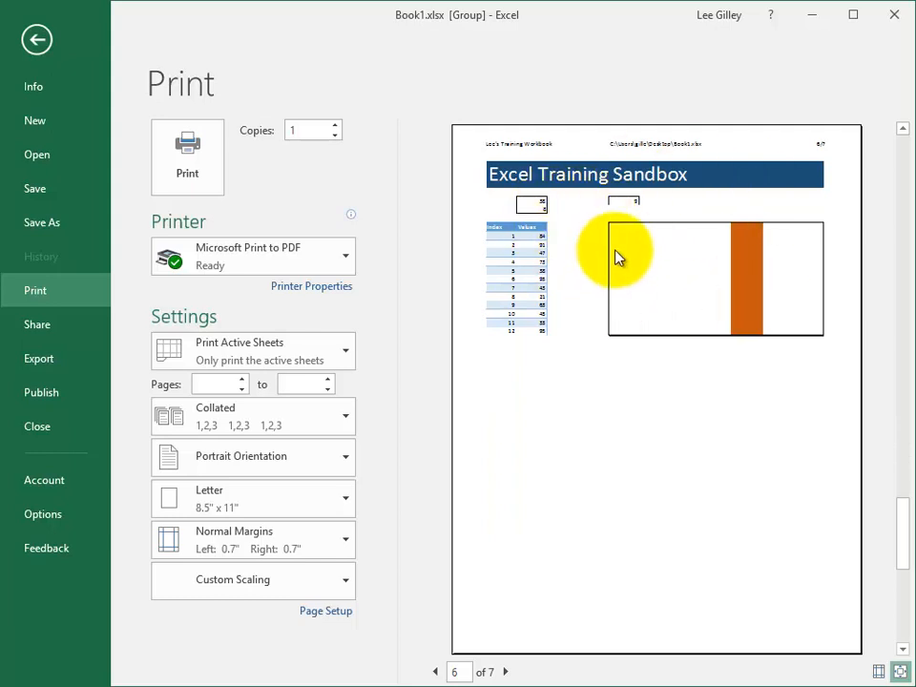
{"action": "scroll", "coordinate": [615, 256], "scroll_direction": "down", "scroll_amount": 1}
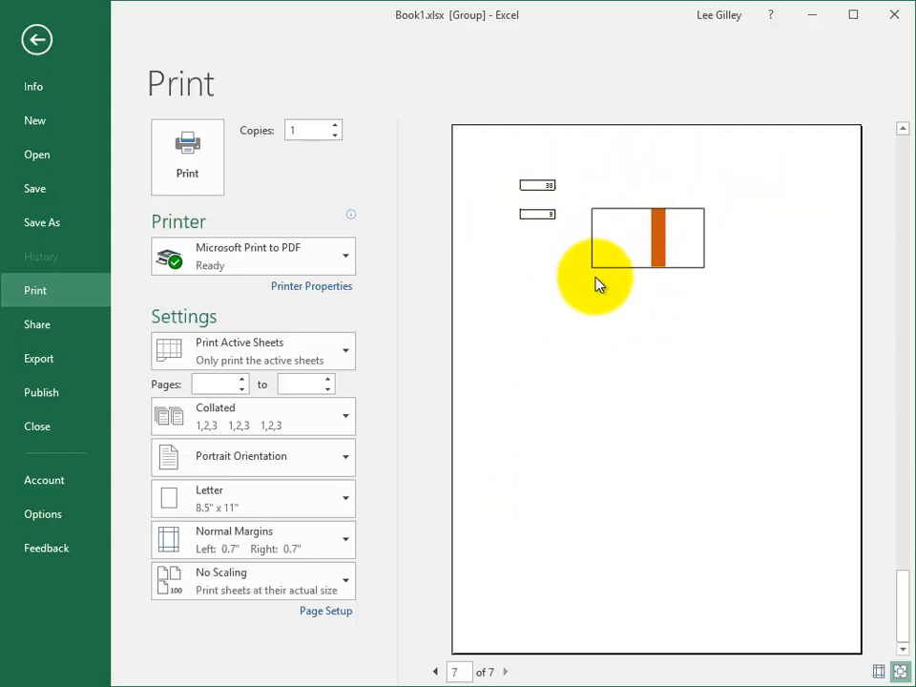
{"action": "left_click", "coordinate": [36, 41]}
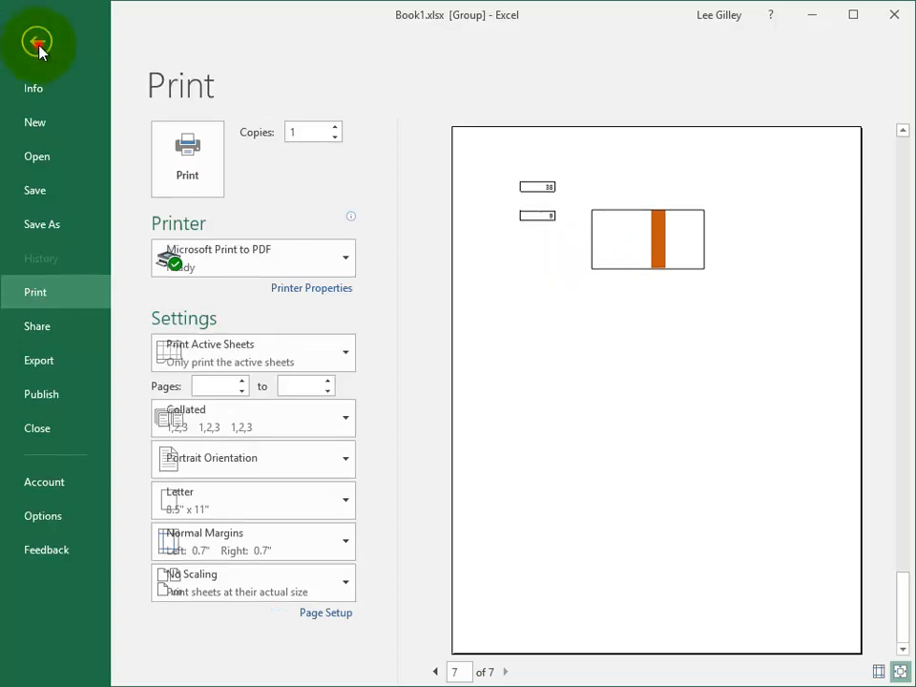
{"action": "left_click", "coordinate": [335, 303]}
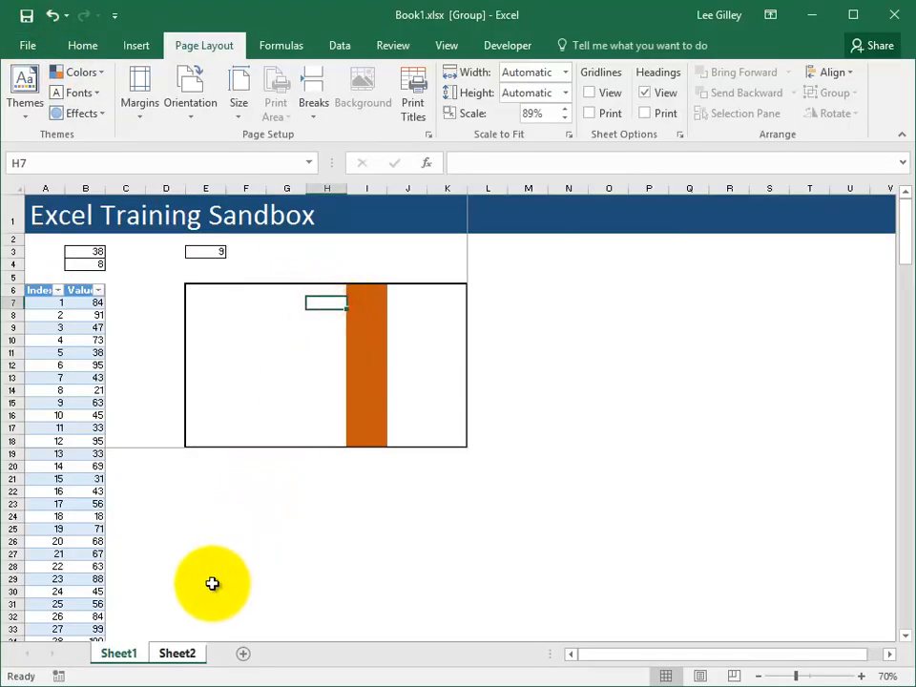